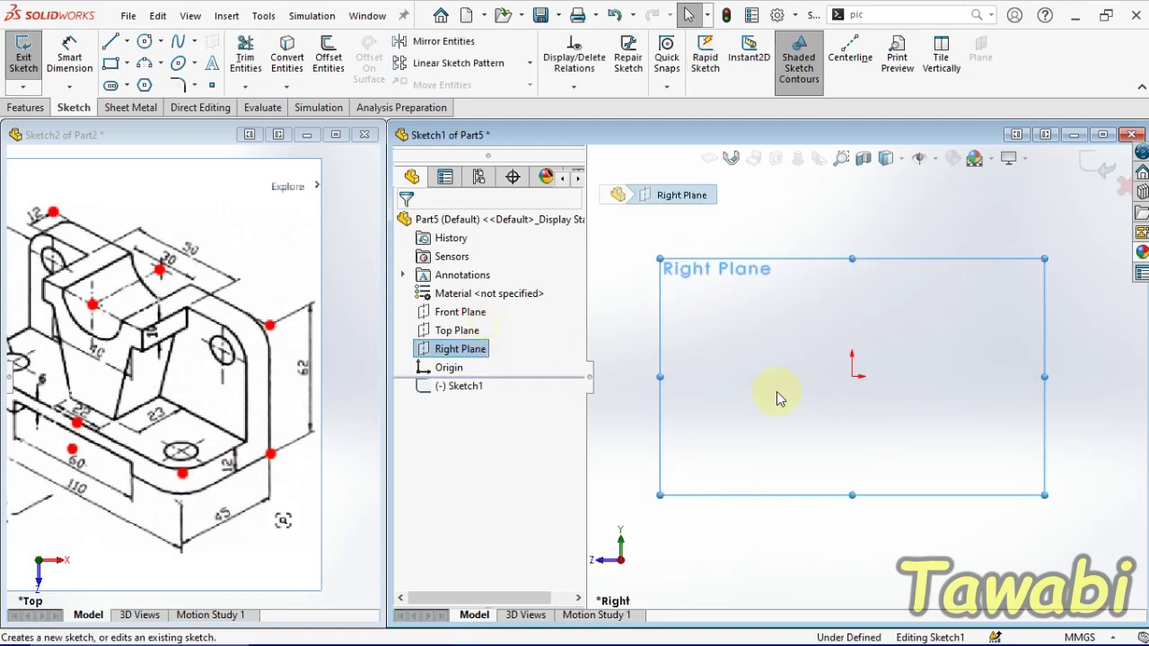
# Sketch a closed L-shaped profile starting at the origin, with a vertical back side and a base about 52 mm long.
pyautogui.click(110, 41)
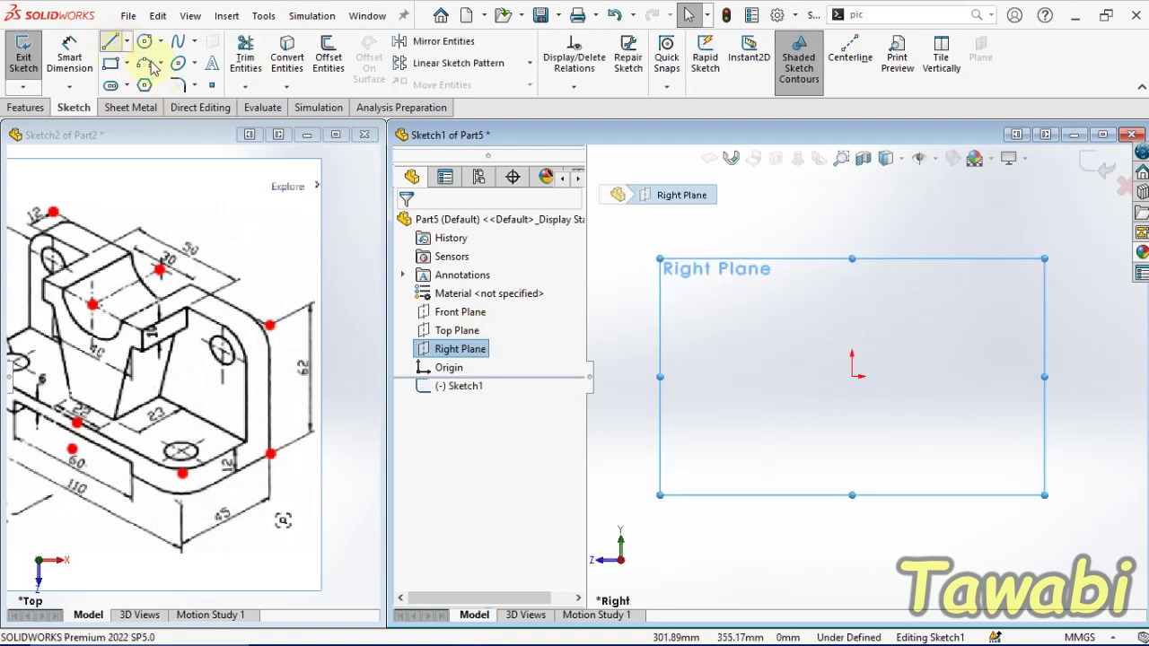
pyautogui.click(852, 378)
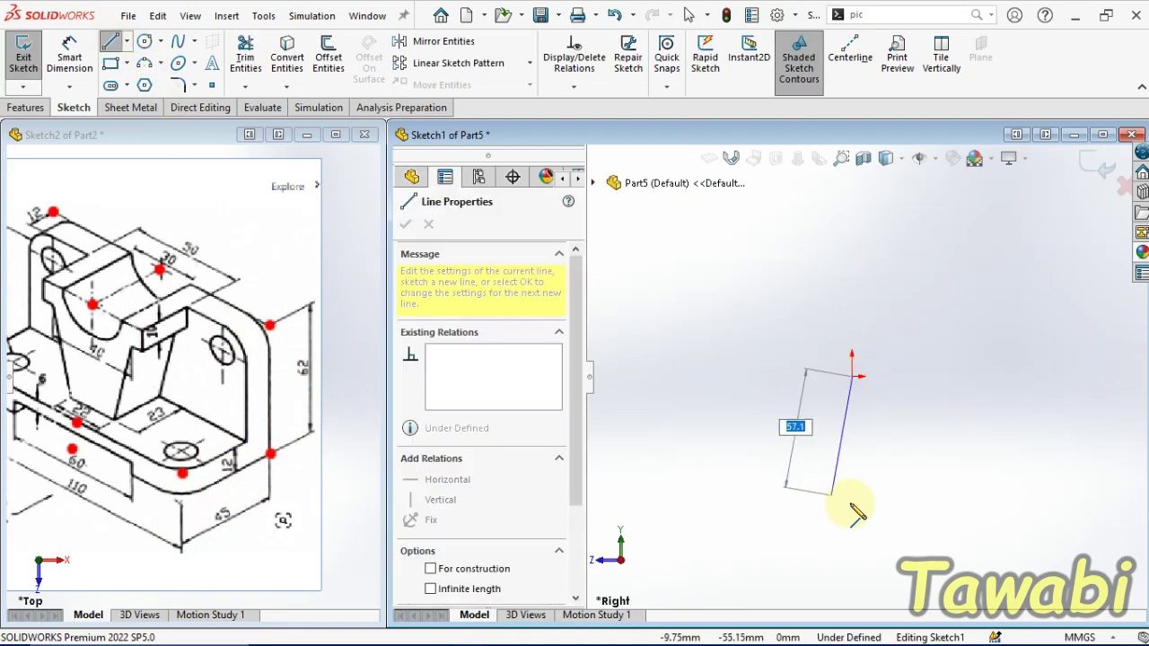
pyautogui.click(851, 499)
pyautogui.click(739, 500)
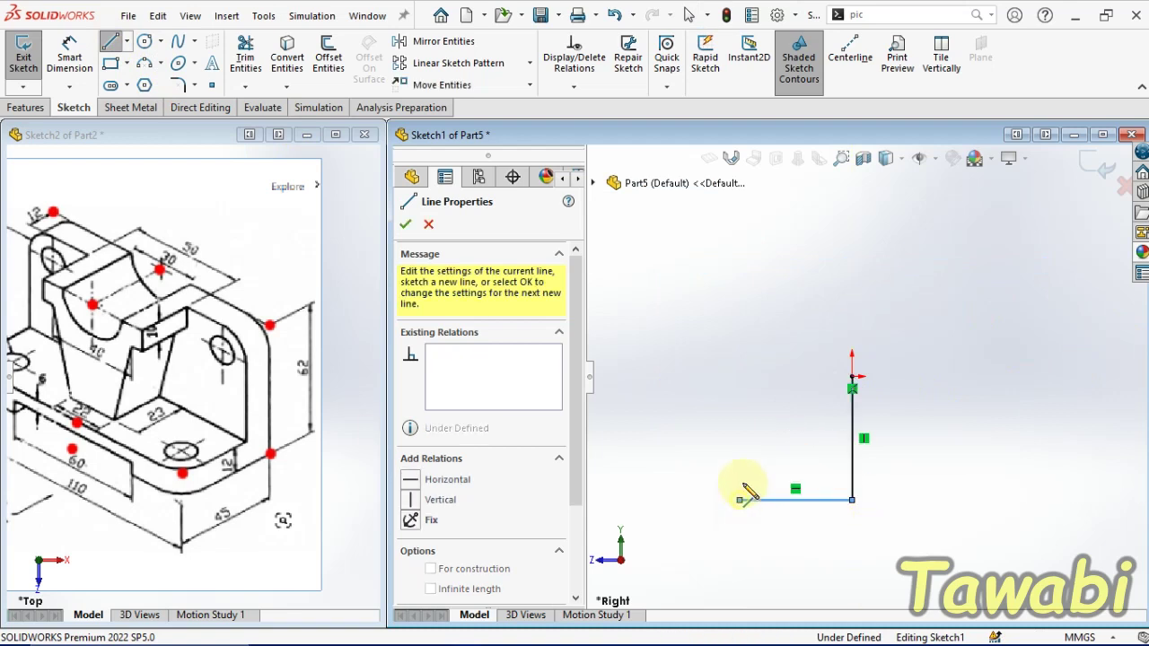
pyautogui.click(739, 452)
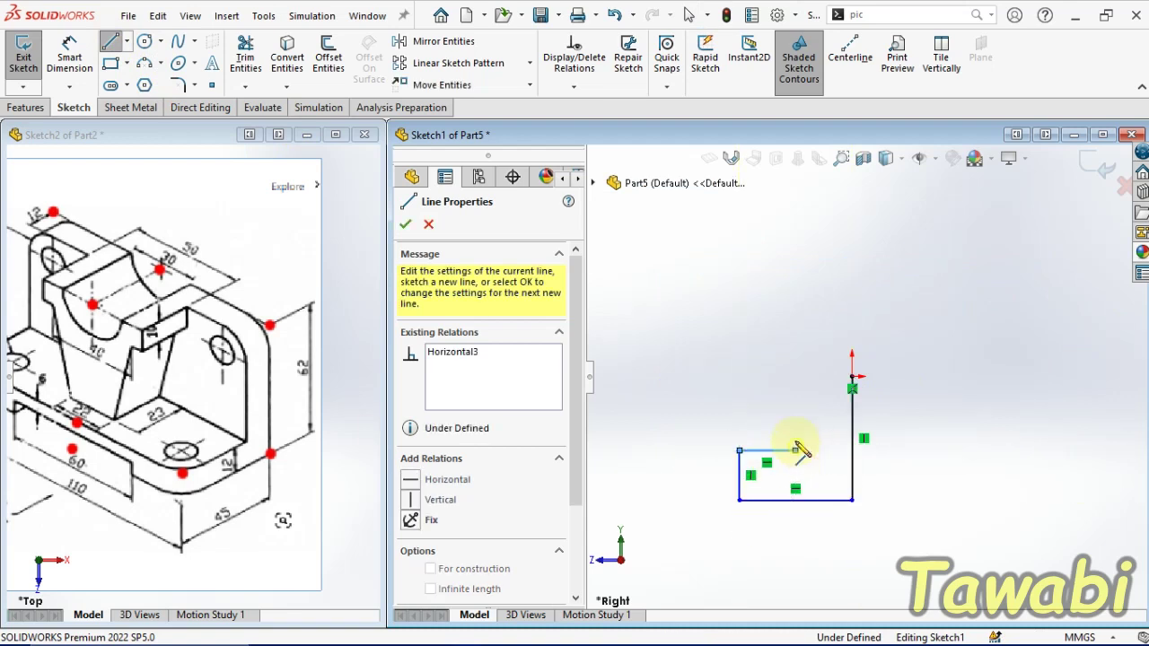
pyautogui.click(795, 449)
pyautogui.click(795, 378)
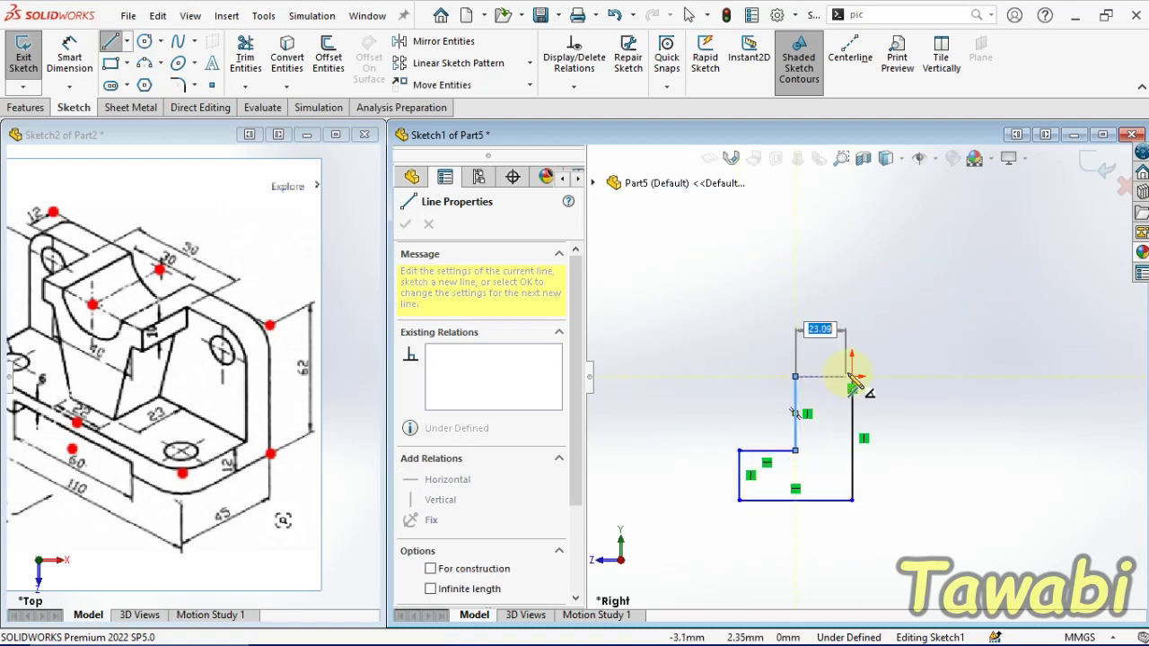
pyautogui.click(851, 378)
pyautogui.press('Escape')
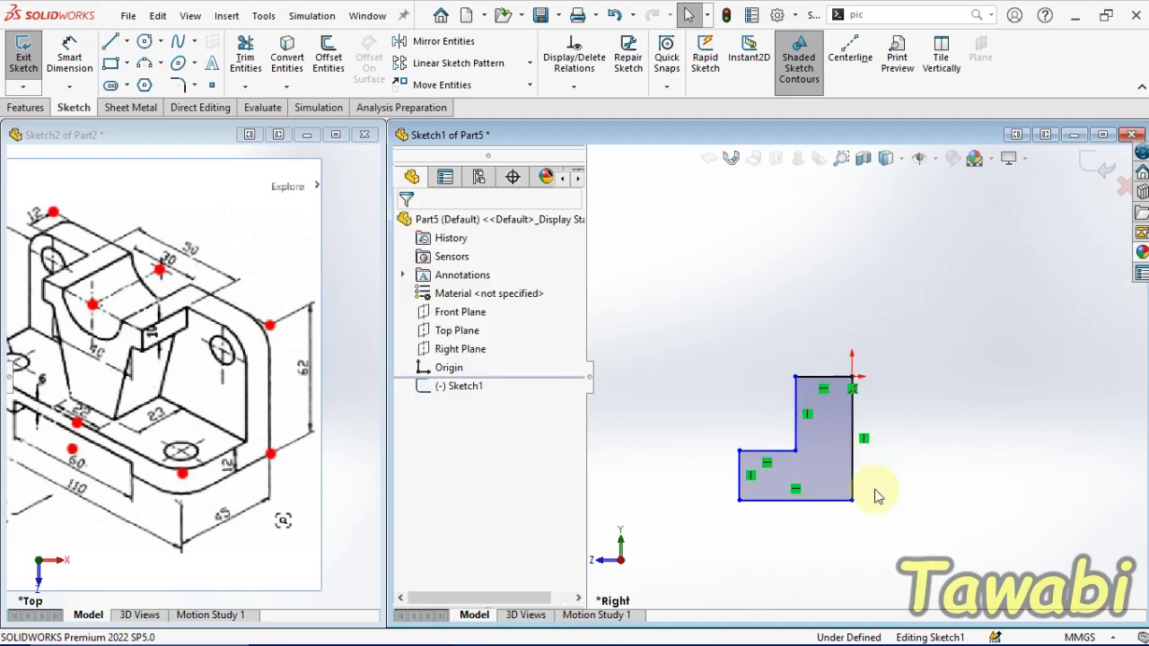
# Dimension the L-profile's base length to 45 mm and its overall height to 62 mm.
pyautogui.click(69, 56)
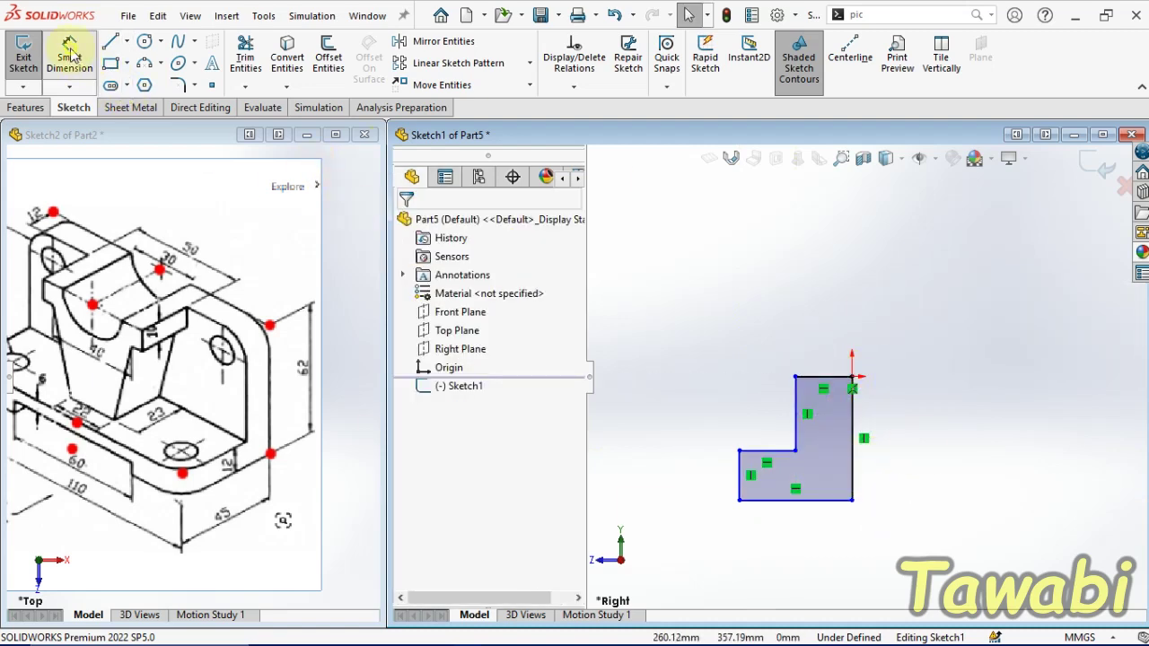
pyautogui.click(773, 505)
pyautogui.click(781, 554)
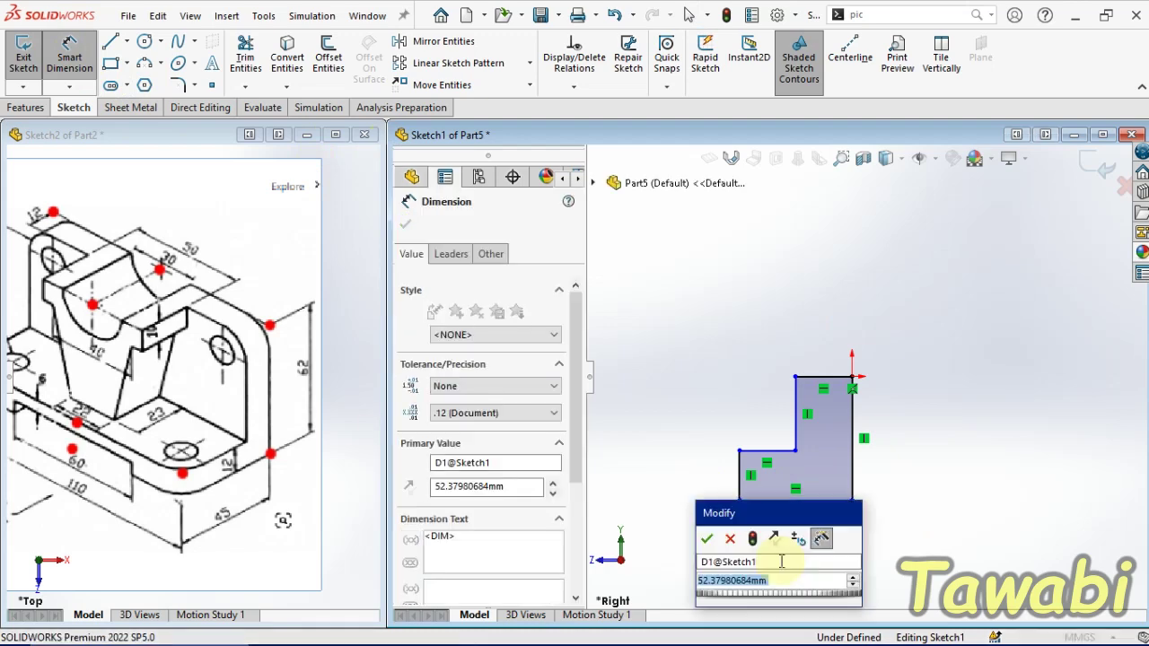
pyautogui.write('45')
pyautogui.press('Return')
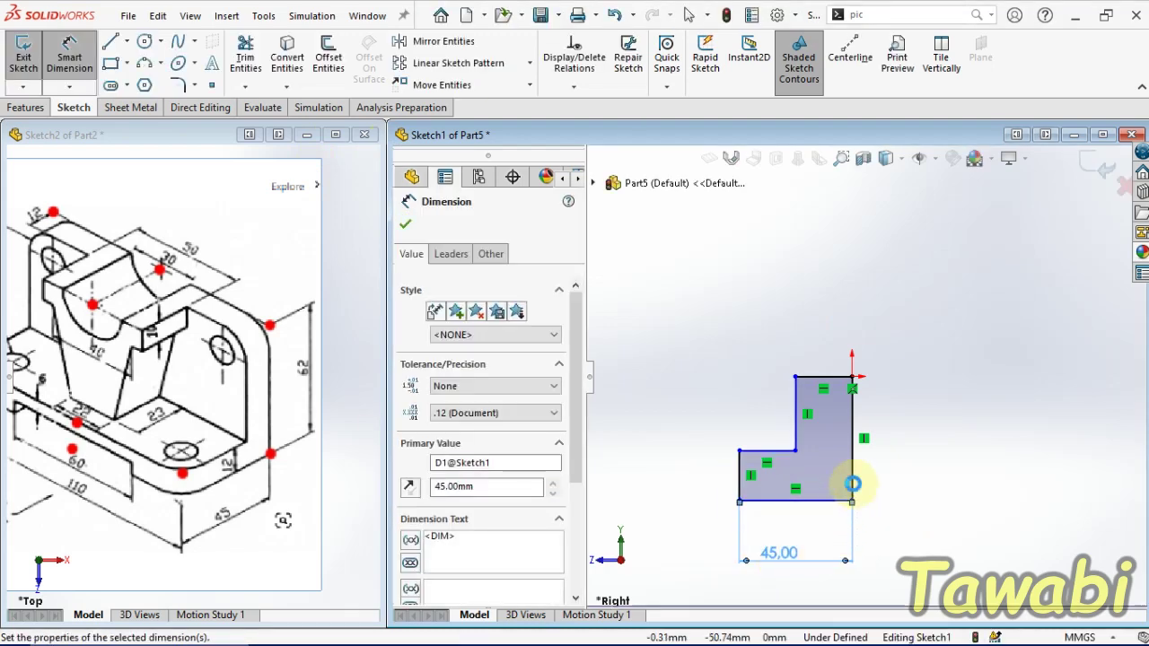
pyautogui.click(852, 478)
pyautogui.click(906, 482)
pyautogui.write('62')
pyautogui.press('Return')
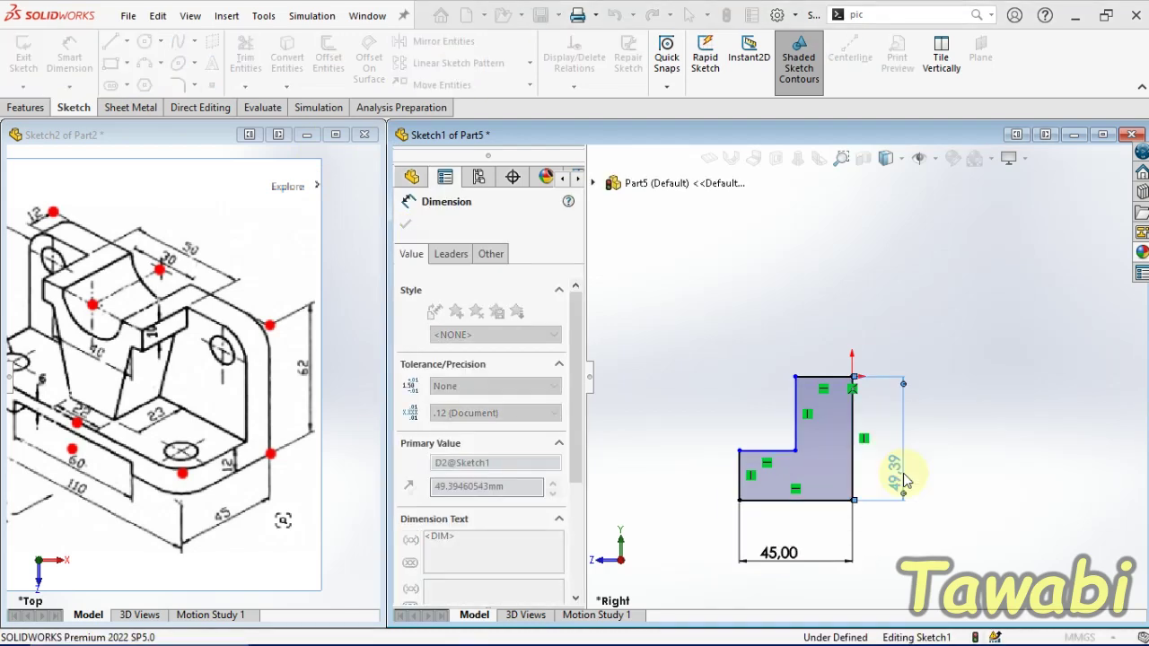
# Set the thickness of both the profile's upright leg and its base leg to 12 mm.
pyautogui.click(838, 379)
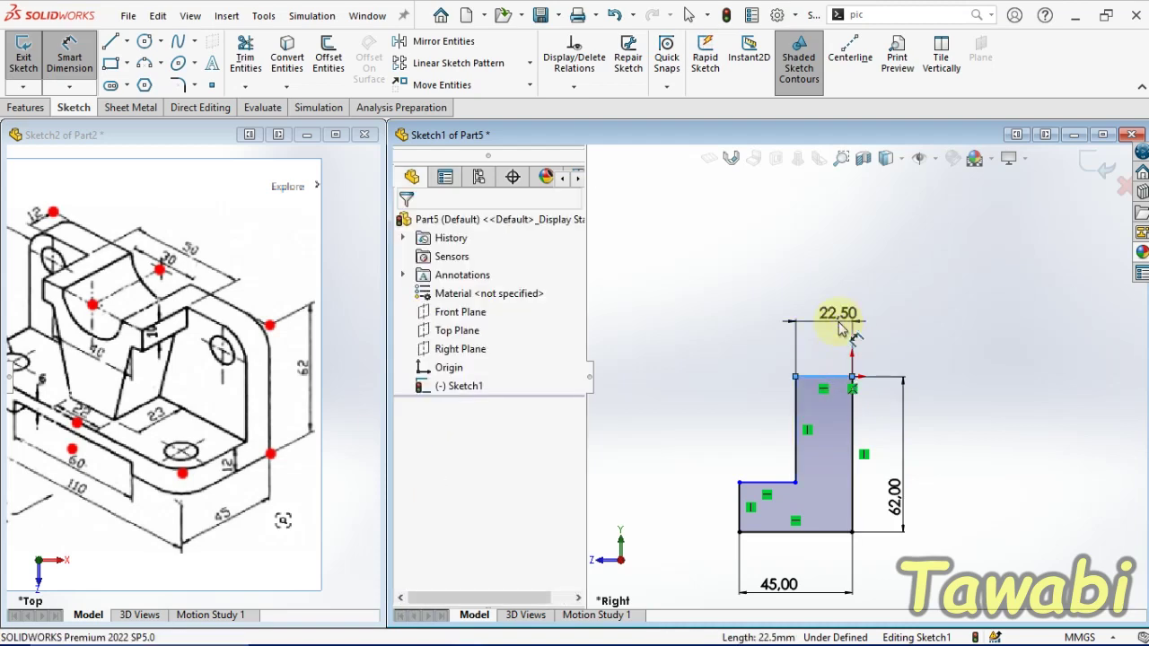
pyautogui.click(838, 320)
pyautogui.press('Return')
pyautogui.write('12')
pyautogui.press('Return')
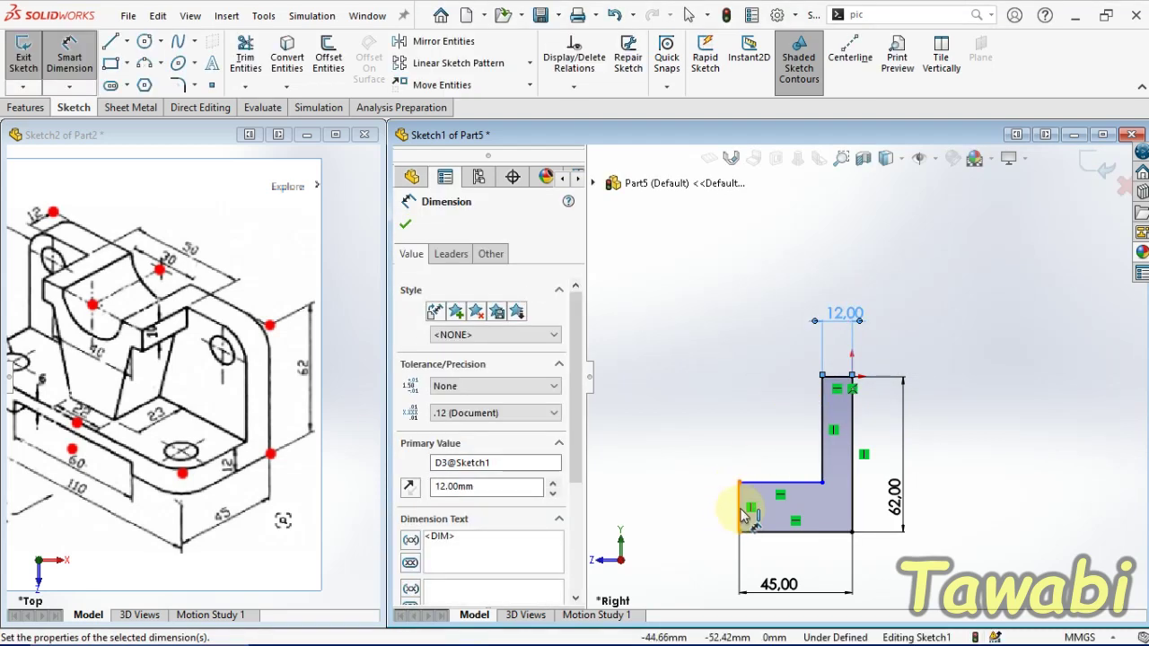
pyautogui.click(740, 507)
pyautogui.click(696, 525)
pyautogui.write('12')
pyautogui.press('Return')
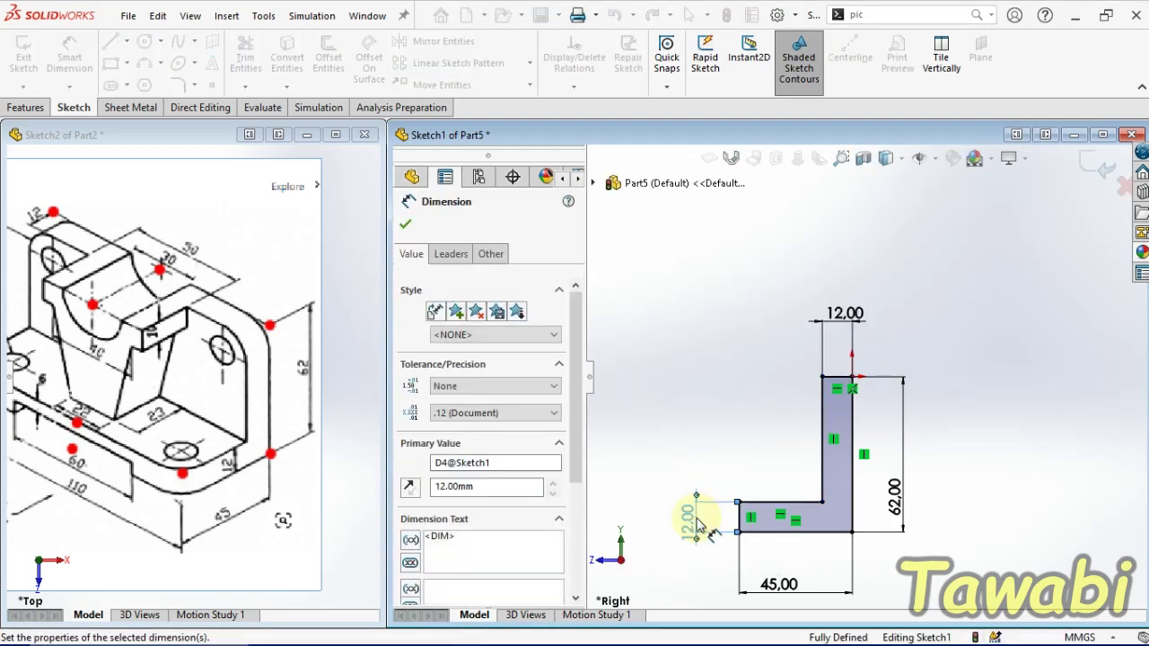
# Extrude the L-profile as a boss with the Mid Plane end condition and a depth of 110 mm.
pyautogui.scroll(-2, 185, 372)
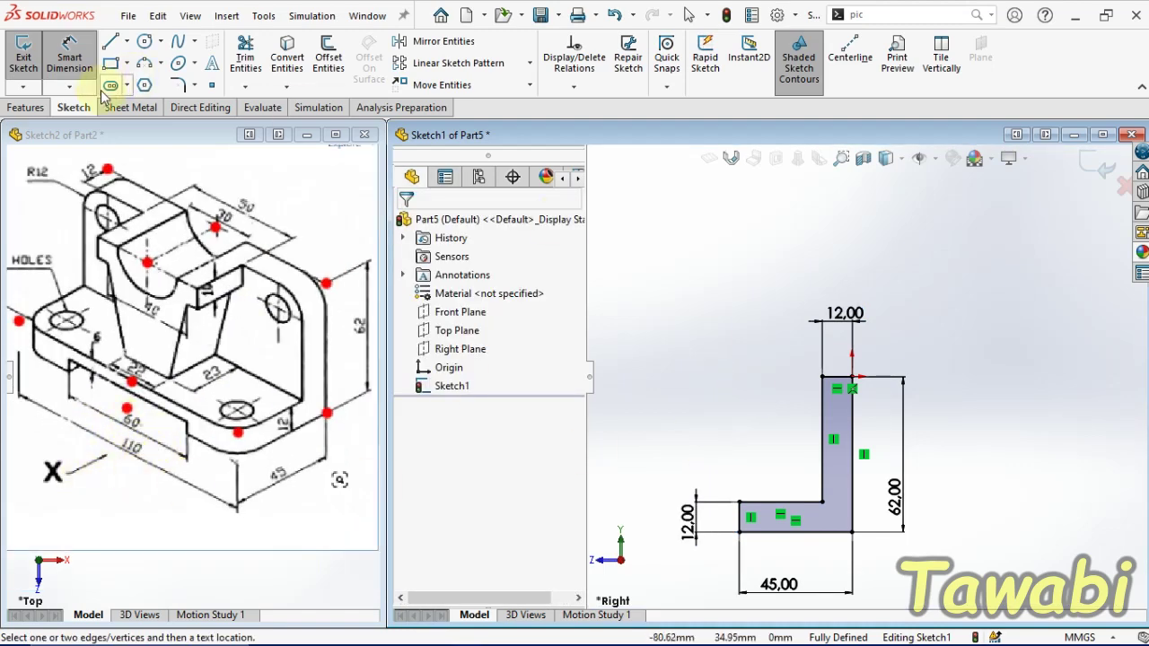
pyautogui.click(36, 111)
pyautogui.click(29, 55)
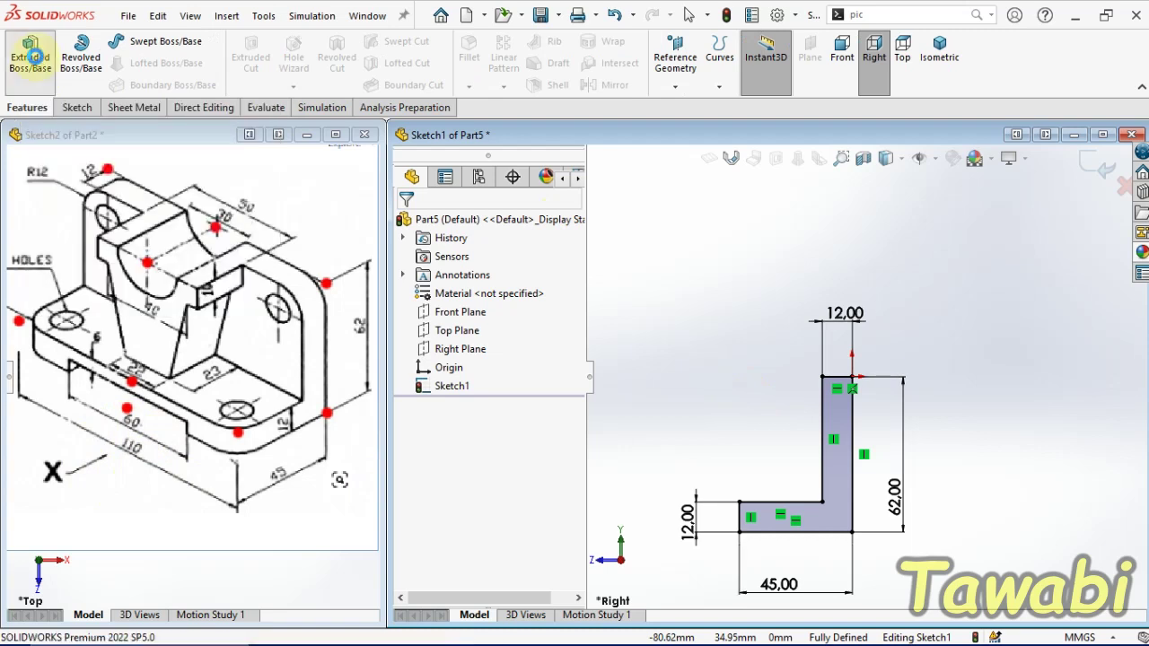
pyautogui.click(506, 326)
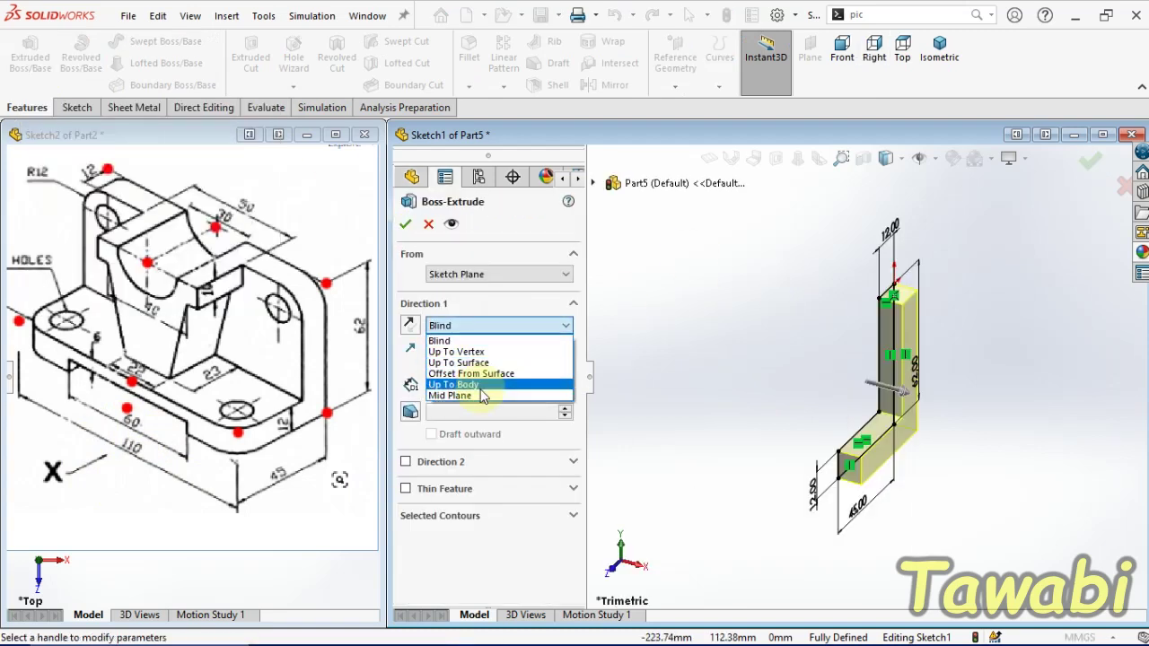
pyautogui.click(481, 396)
pyautogui.write('110')
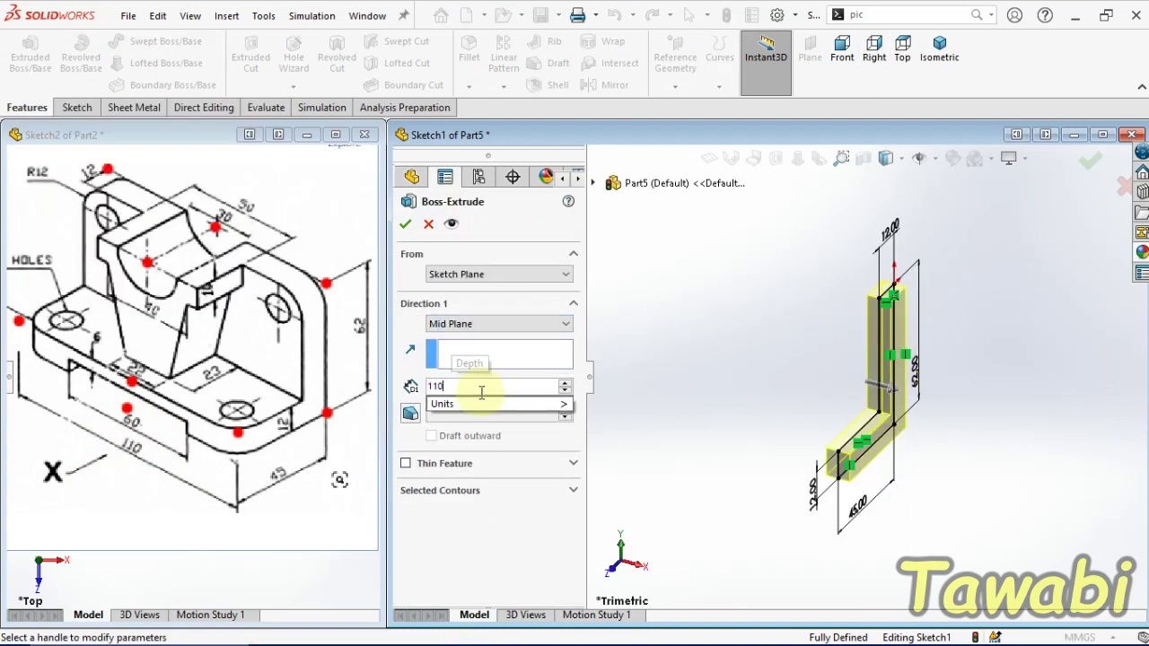
pyautogui.press('Return')
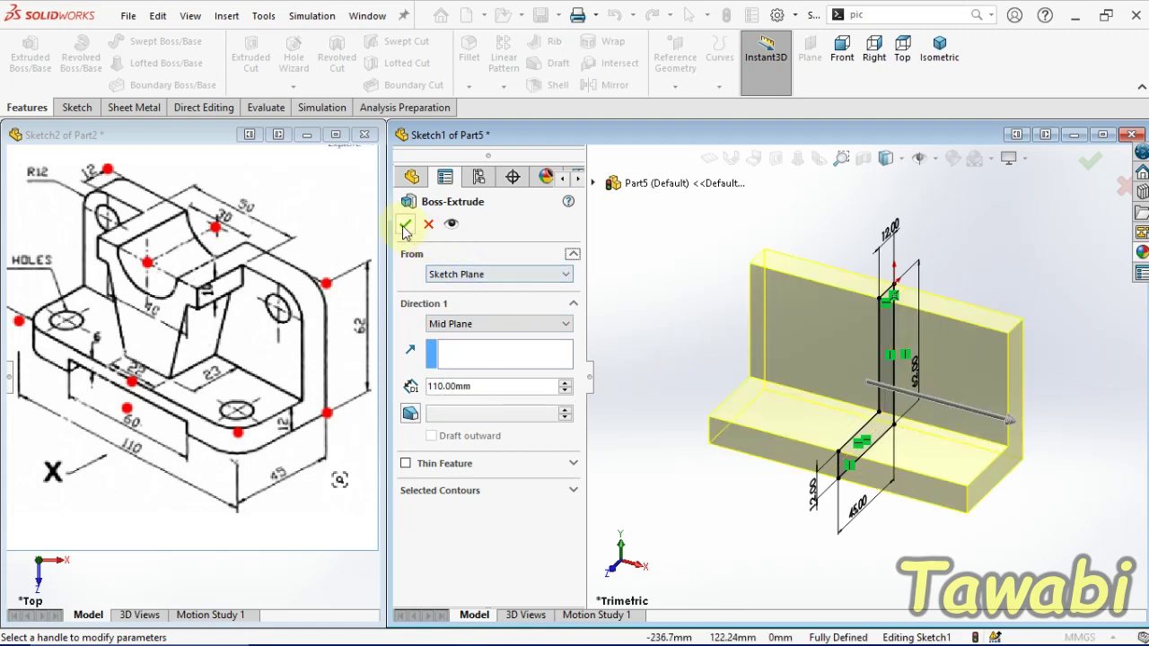
pyautogui.click(405, 225)
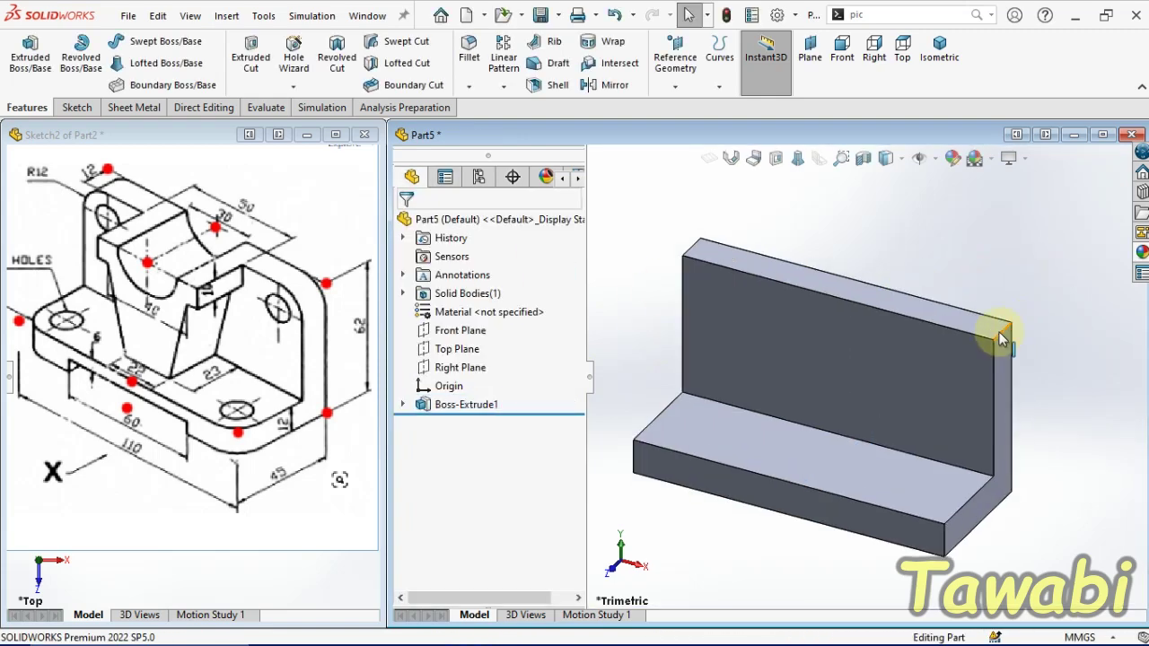
# Fillet the two upper corner edges of the upright plate and the two front corner edges of the base with a 12 mm radius.
pyautogui.click(1002, 338)
pyautogui.click(1108, 284)
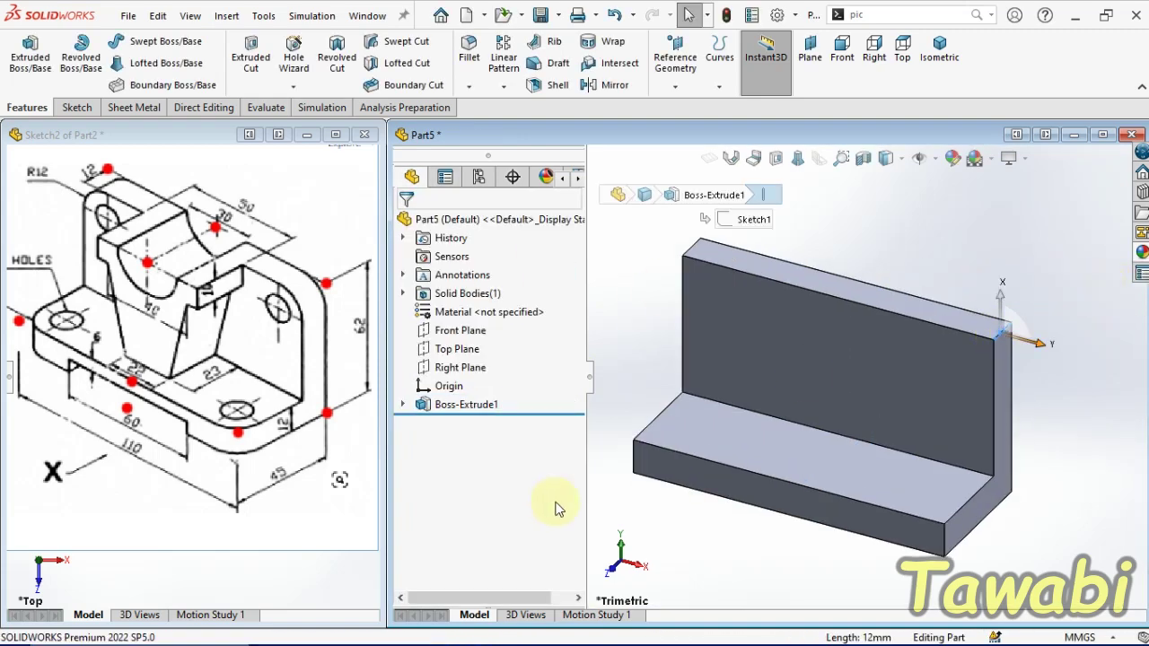
pyautogui.write('12')
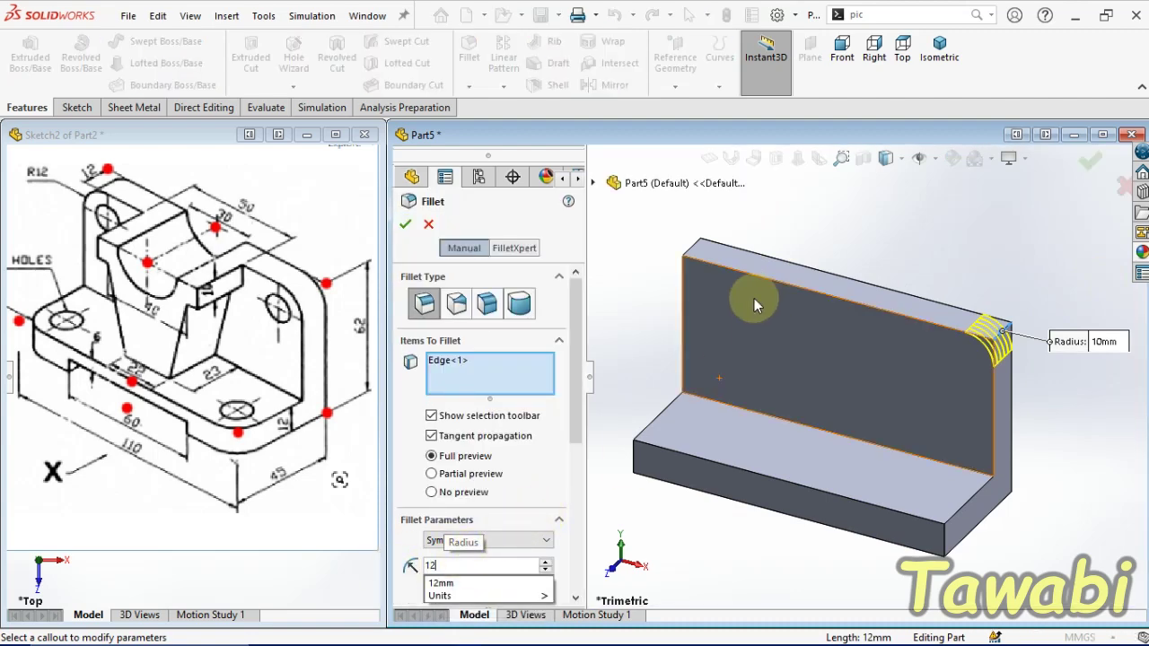
pyautogui.moveTo(654, 326)
pyautogui.mouseDown(button='middle')
pyautogui.moveTo(708, 330)
pyautogui.moveTo(644, 339)
pyautogui.mouseUp(button='middle')
pyautogui.click(643, 338)
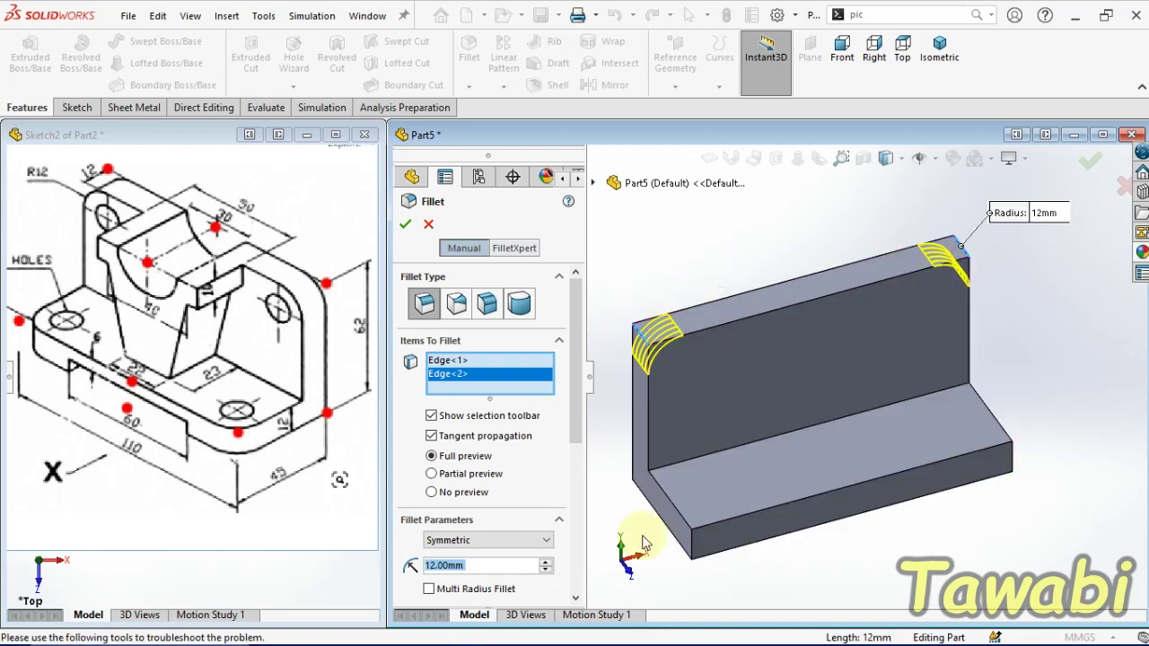
pyautogui.click(691, 545)
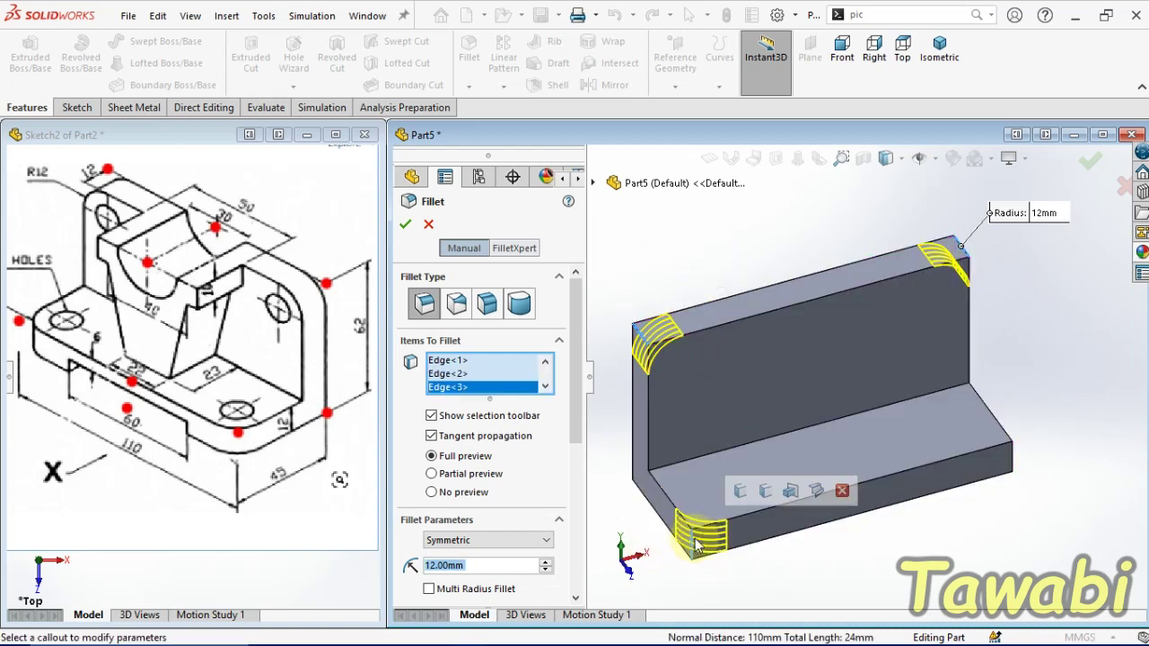
pyautogui.moveTo(1050, 504); pyautogui.dragTo(987, 473, button='middle')
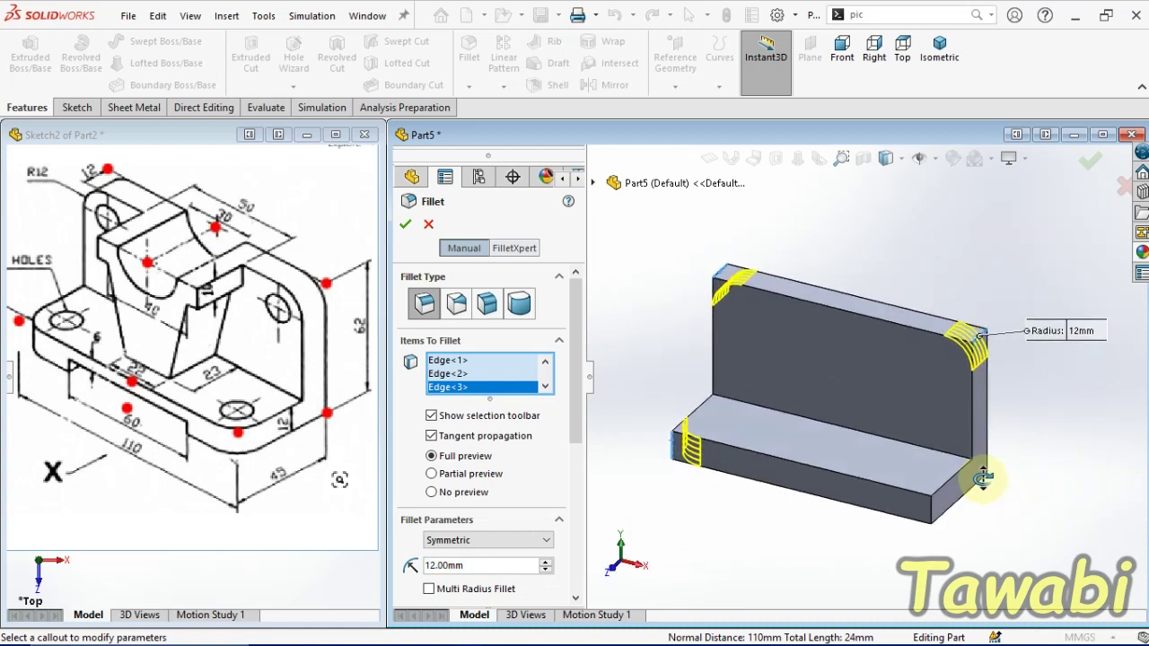
pyautogui.click(931, 512)
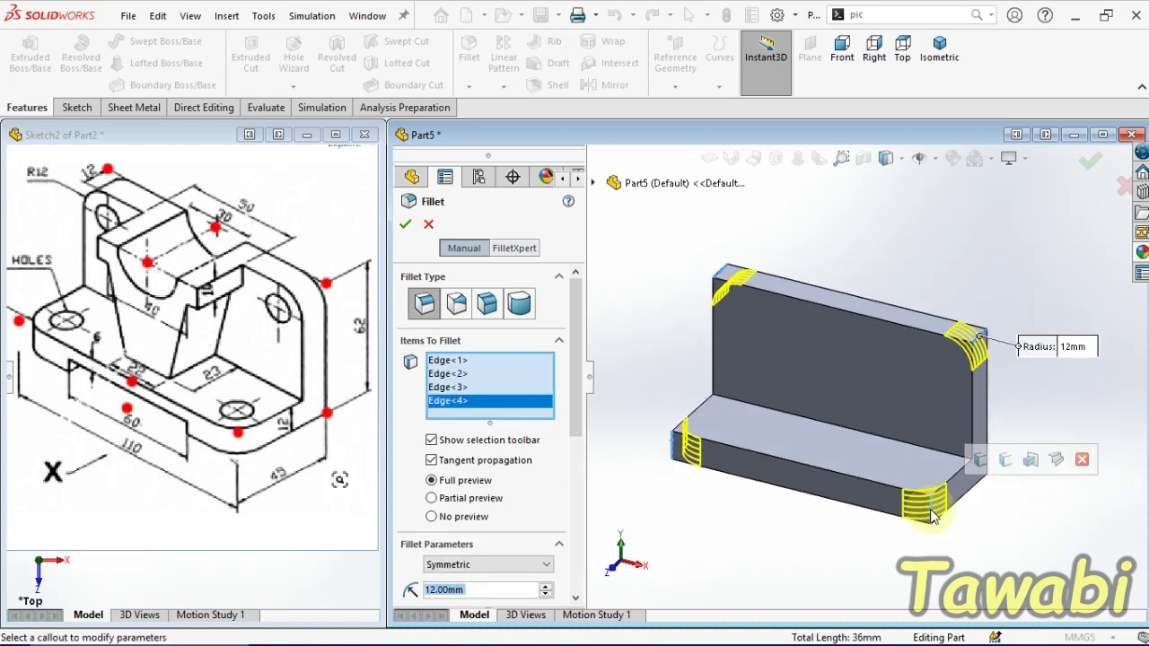
pyautogui.click(405, 225)
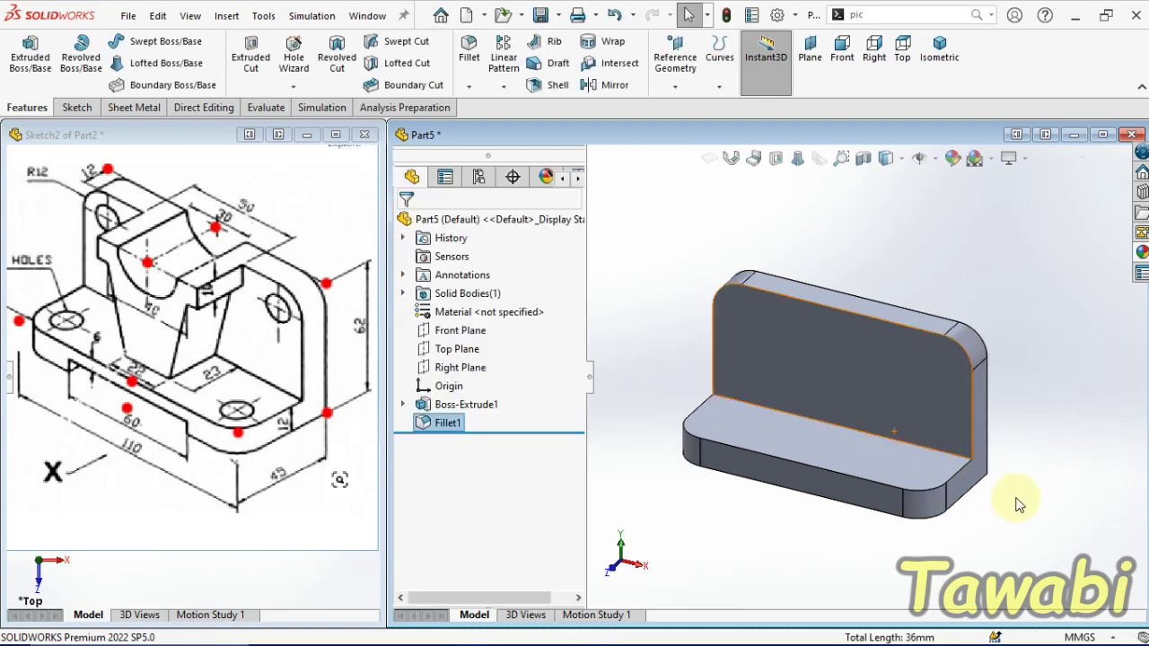
# Check the slot in the reference drawing and open a new sketch on the front face of the base.
pyautogui.scroll(2, 235, 338)
pyautogui.scroll(-3, 53, 341)
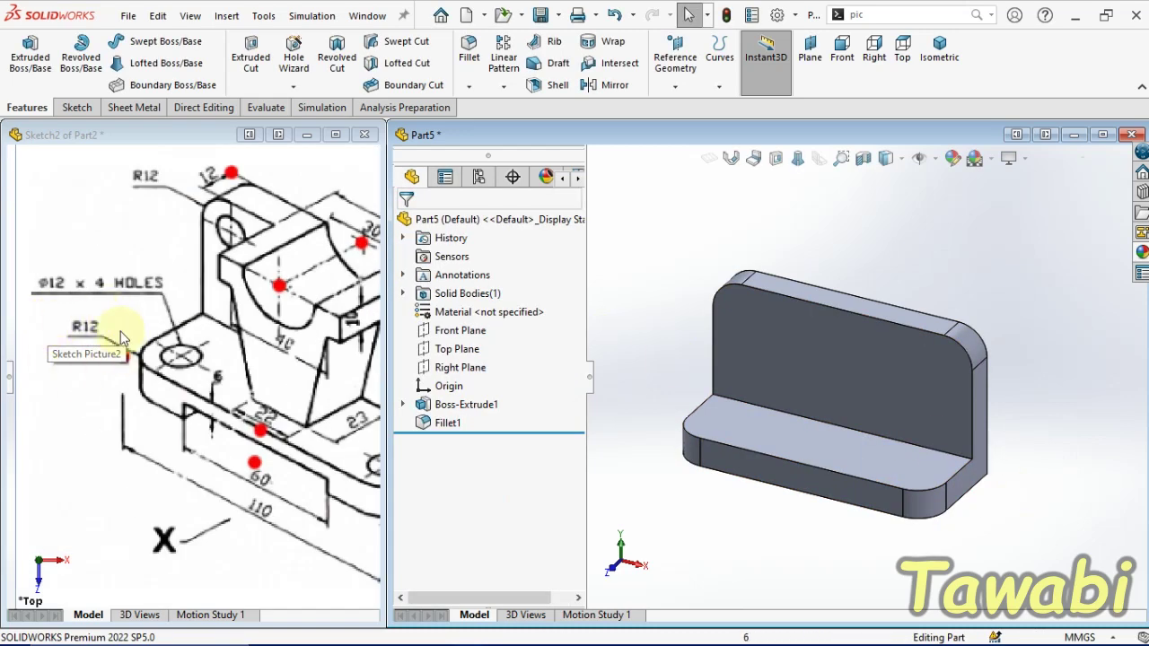
pyautogui.scroll(2, 236, 381)
pyautogui.scroll(1, 235, 380)
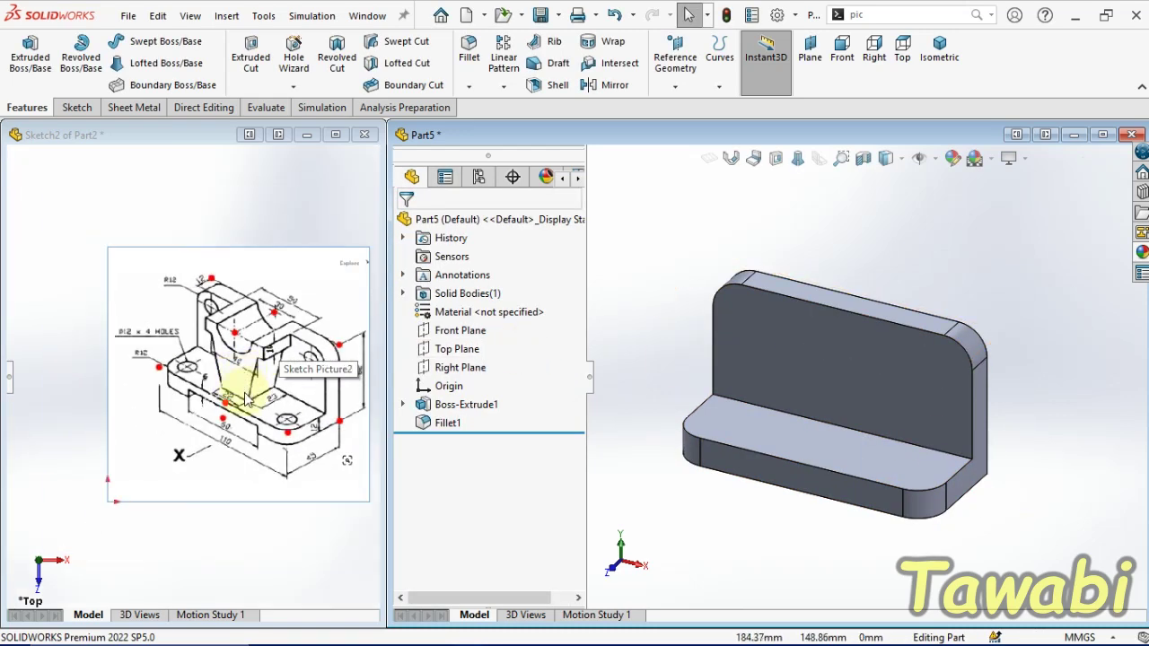
pyautogui.scroll(-3, 247, 399)
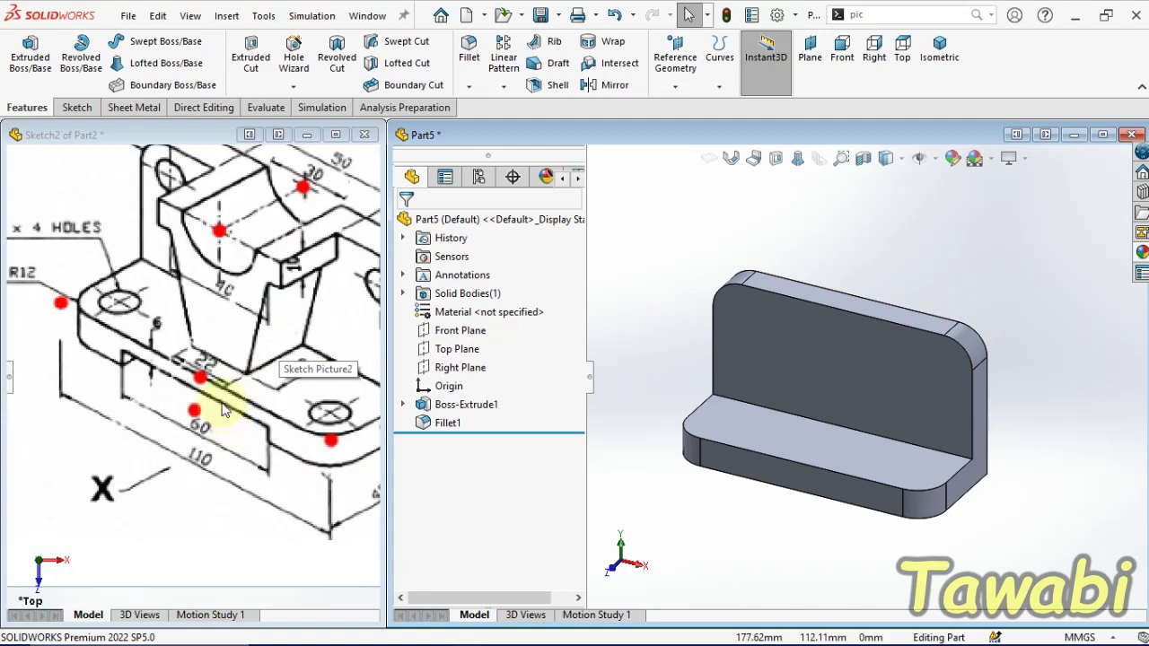
pyautogui.scroll(1, 153, 404)
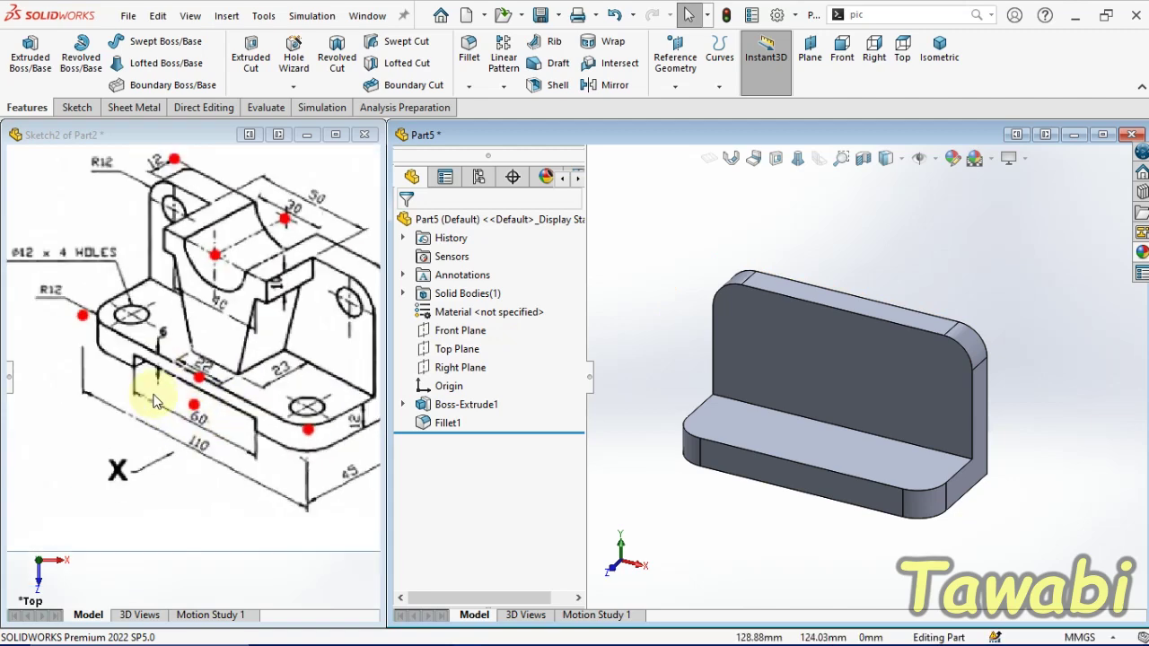
pyautogui.click(803, 478)
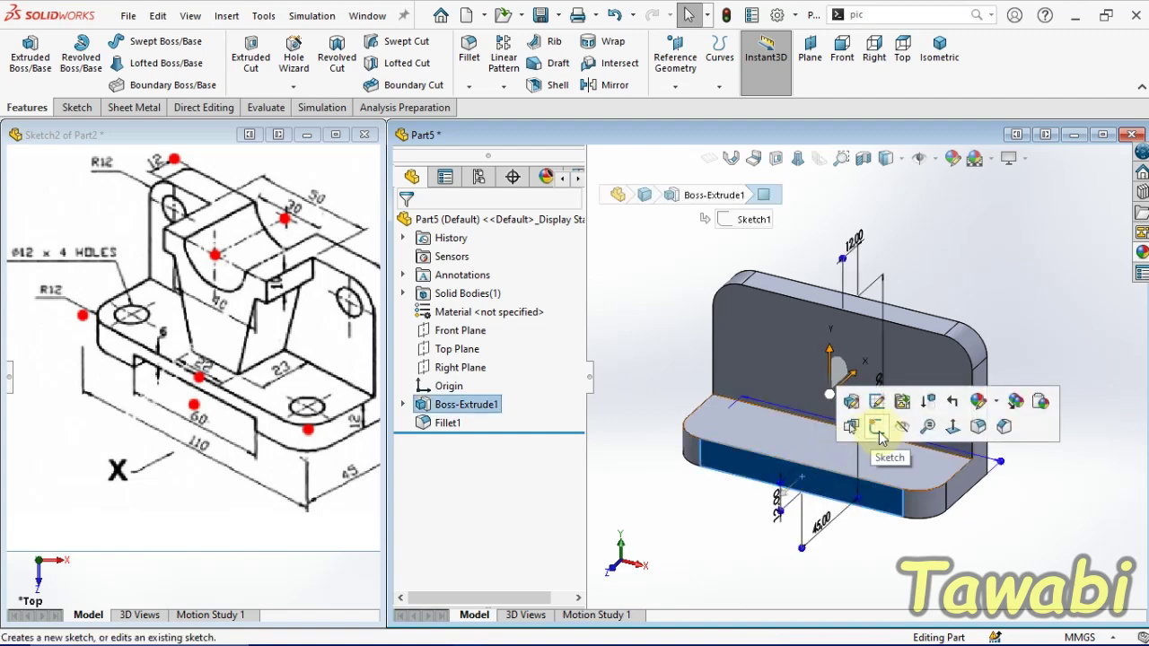
pyautogui.click(877, 429)
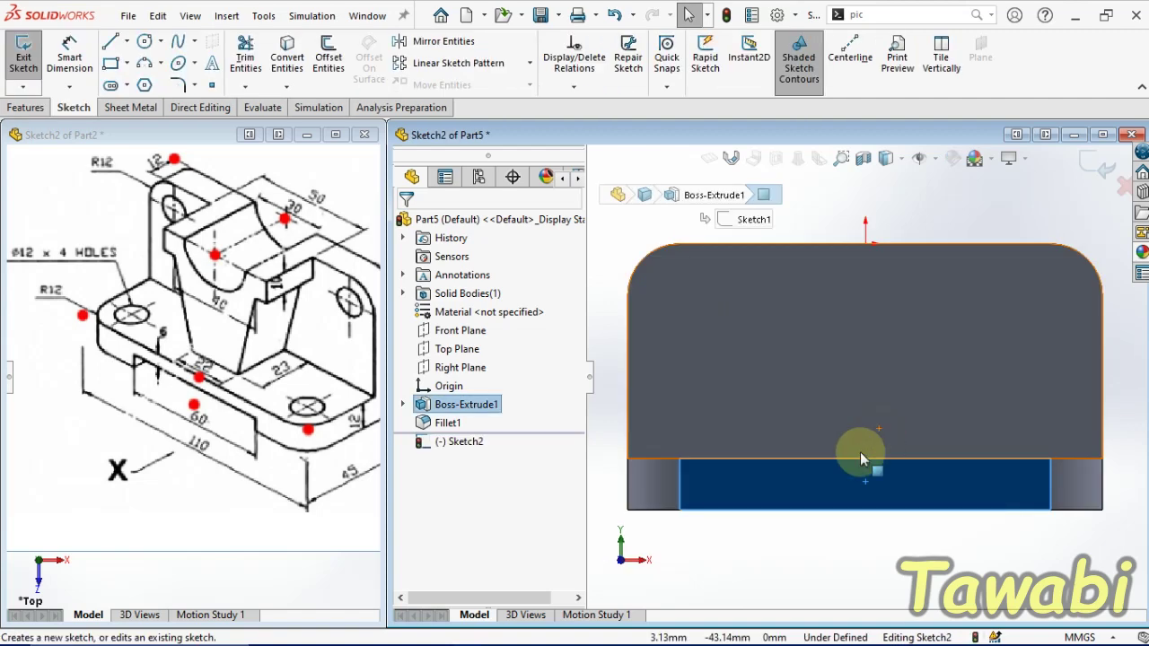
# Draw a corner rectangle for the slot on the base's front face, rising from its lower edge beneath the origin.
pyautogui.click(126, 65)
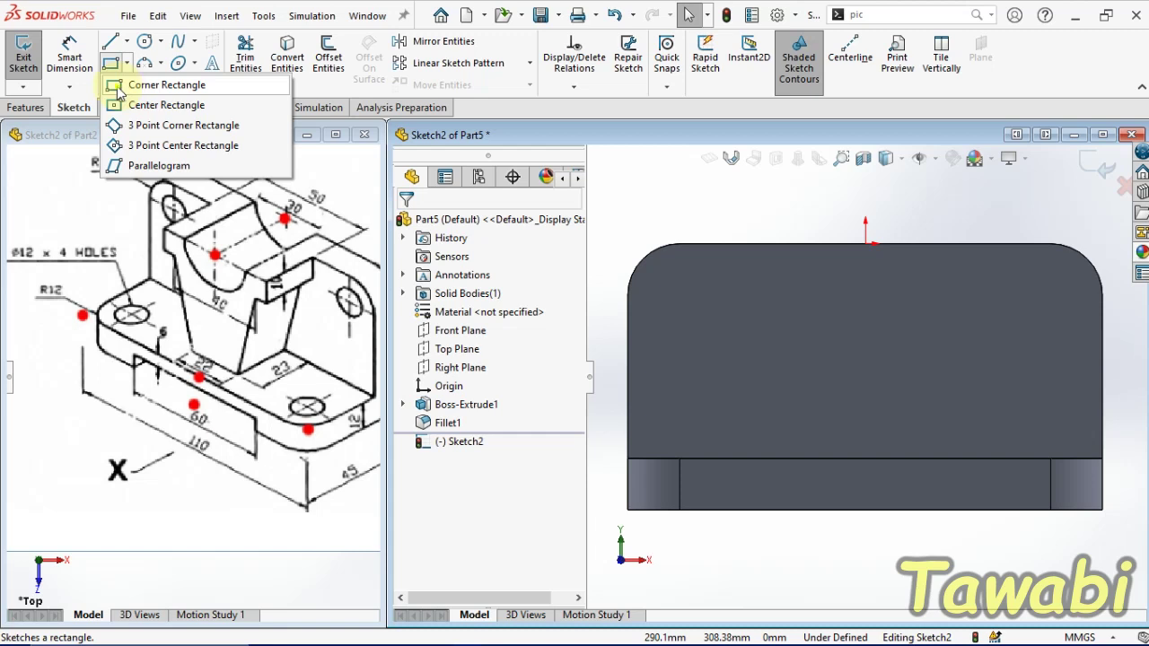
pyautogui.click(119, 85)
pyautogui.click(808, 509)
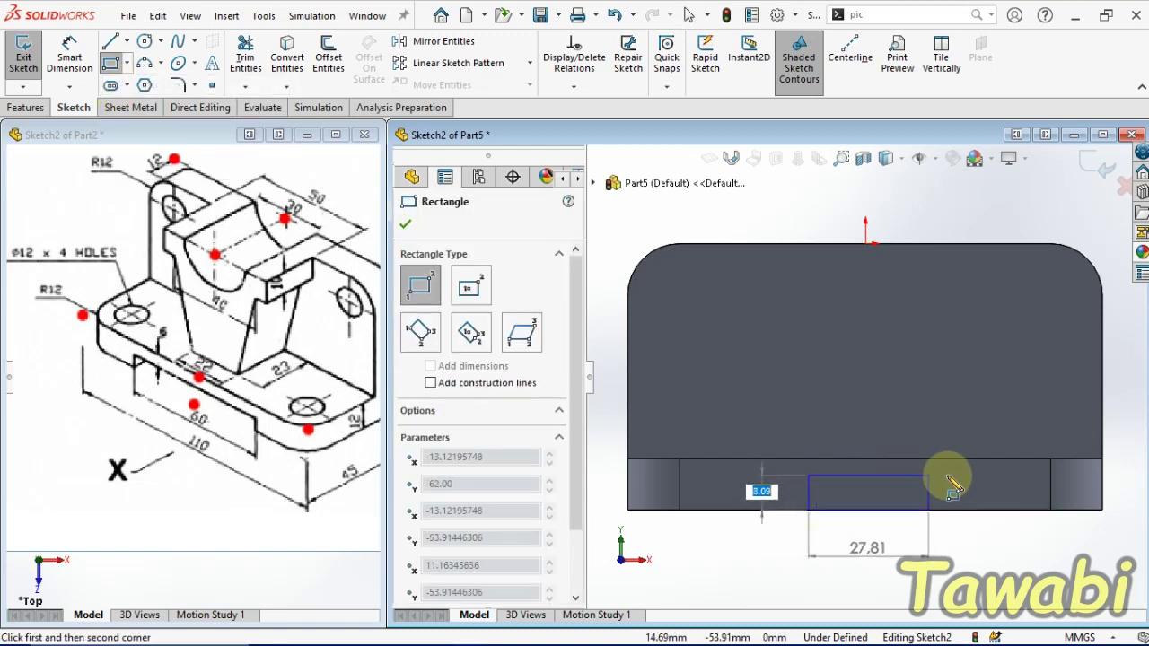
pyautogui.click(969, 473)
pyautogui.press('Escape')
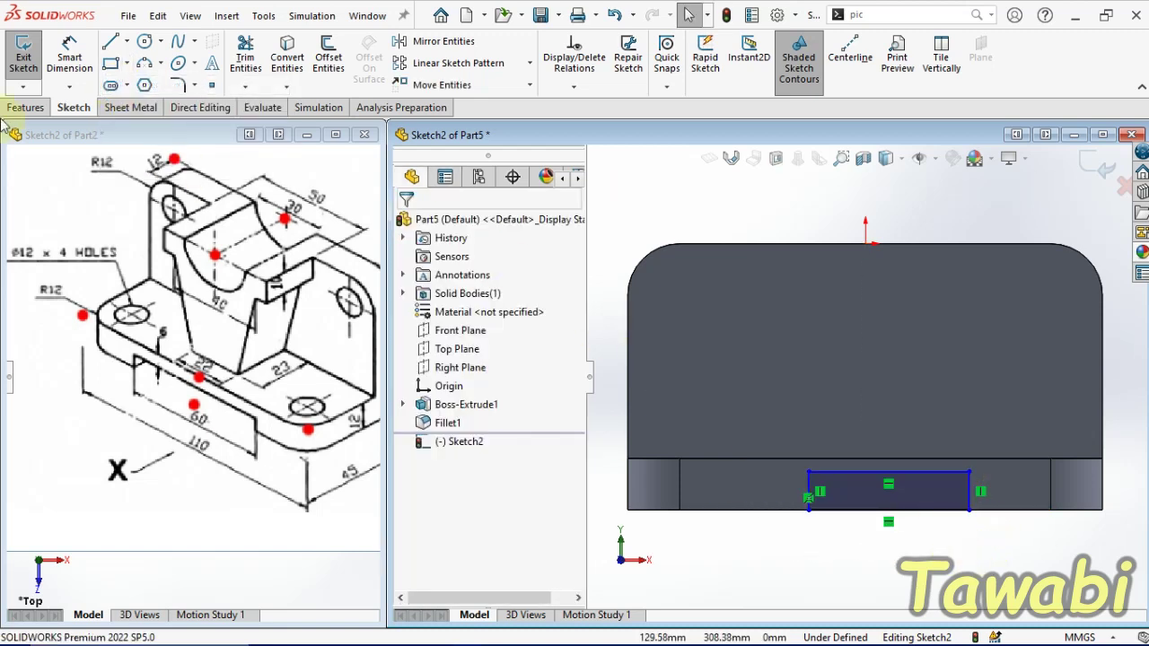
# Dimension the slot rectangle to 60 mm wide and 6 mm high.
pyautogui.click(70, 46)
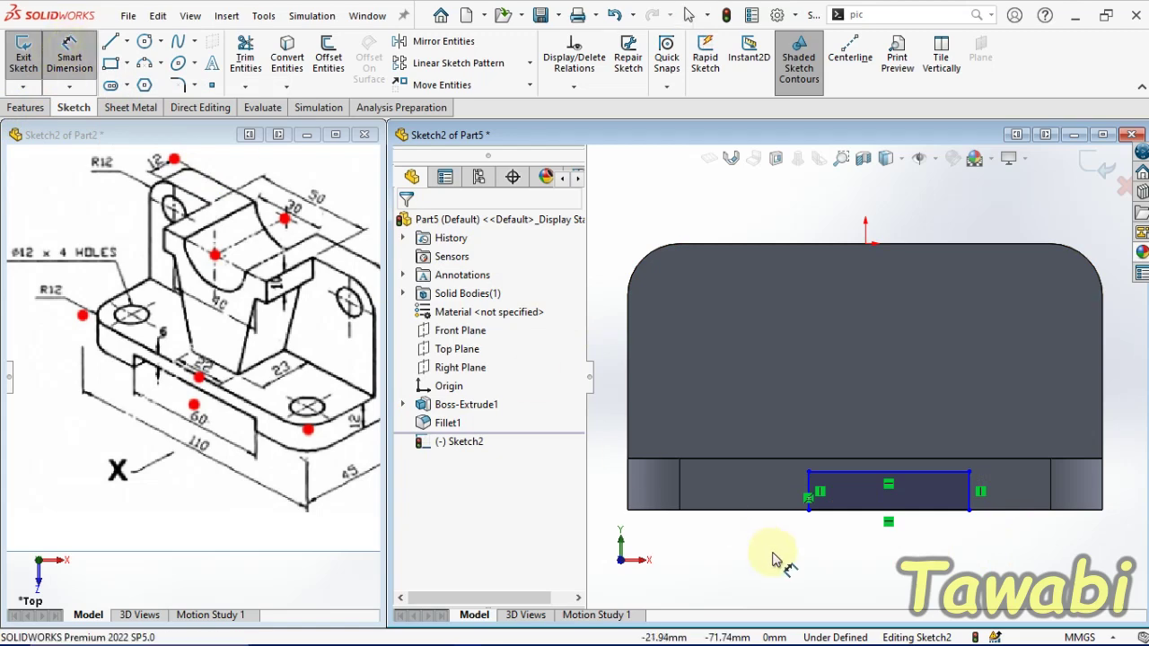
pyautogui.click(835, 509)
pyautogui.click(842, 564)
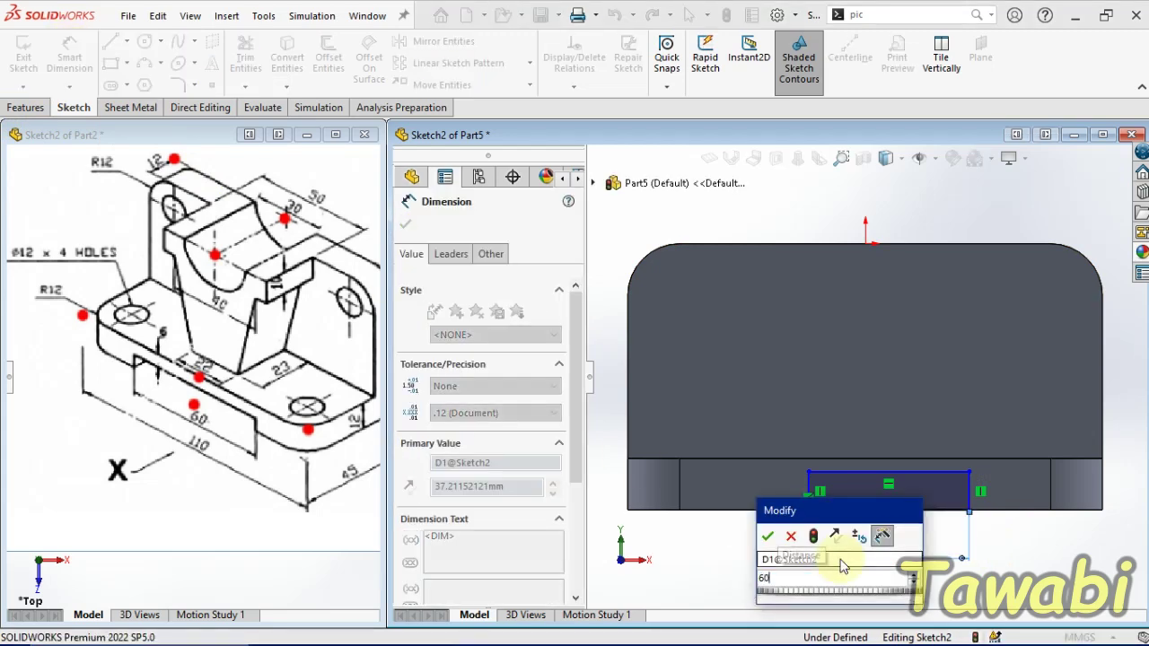
pyautogui.write('60')
pyautogui.press('Return')
pyautogui.click(808, 488)
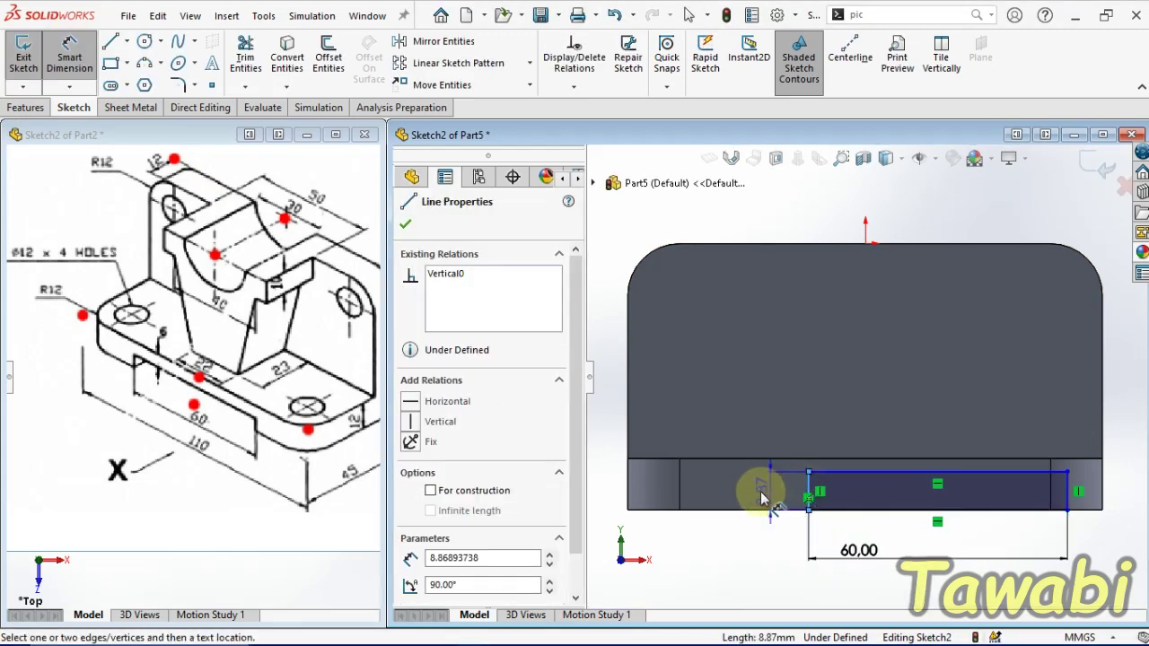
pyautogui.click(757, 490)
pyautogui.write('6')
pyautogui.press('Return')
pyautogui.press('Escape')
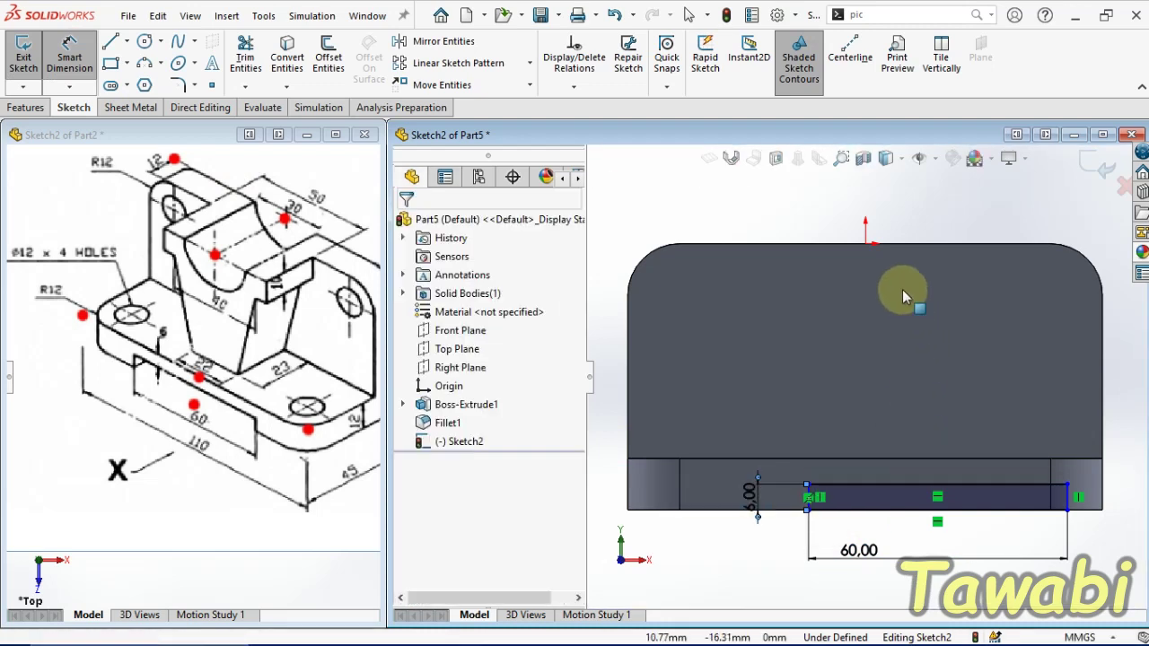
# Add a Vertical relation between the midpoint of the slot rectangle's upper line and the origin.
pyautogui.click(937, 489)
pyautogui.keyDown('ctrl'); pyautogui.click(938, 485); pyautogui.keyUp('ctrl')
pyautogui.click(1010, 410)
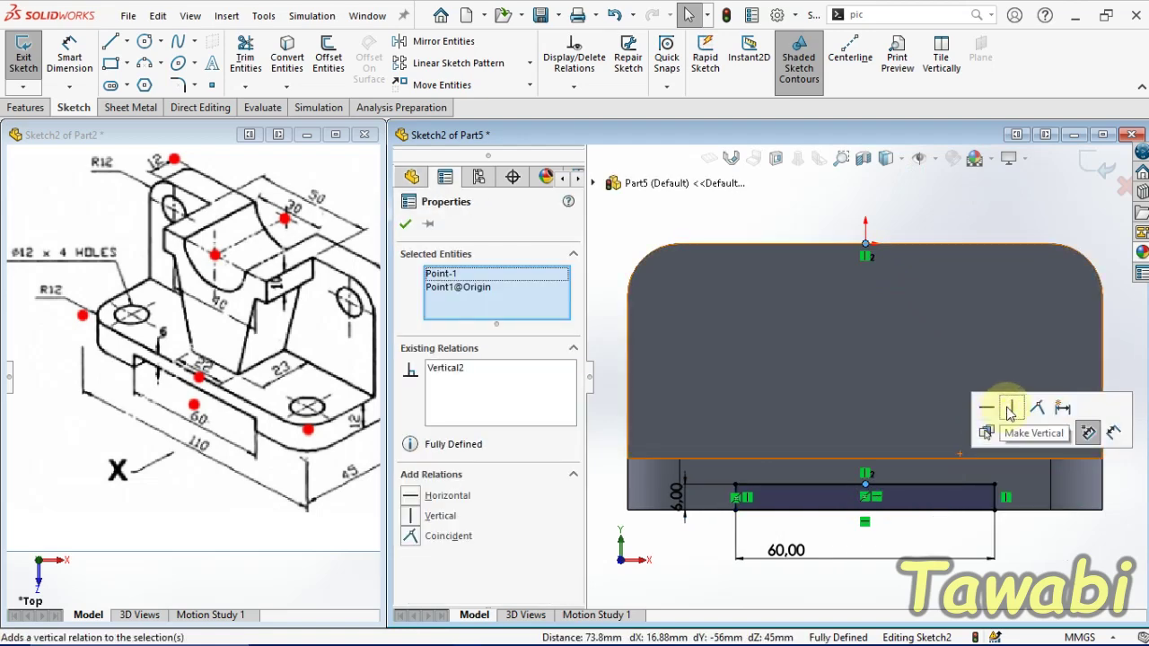
pyautogui.press('Escape')
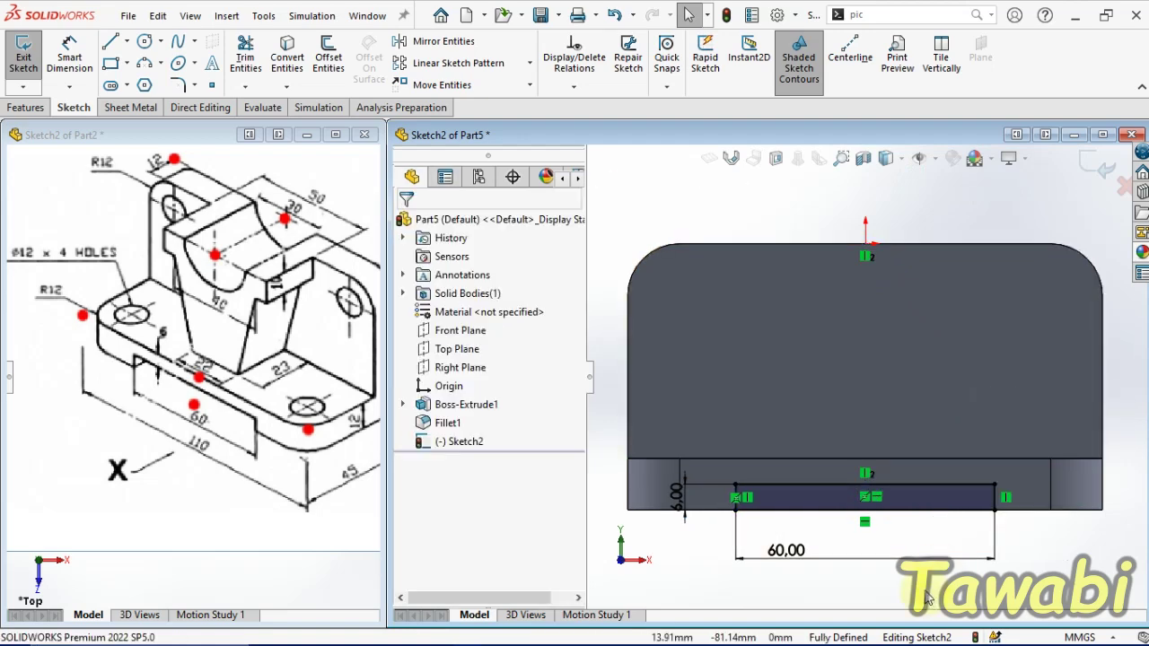
# Cut-extrude the slot sketch through the base with the Mid Plane end condition and a depth of 110 mm.
pyautogui.click(27, 108)
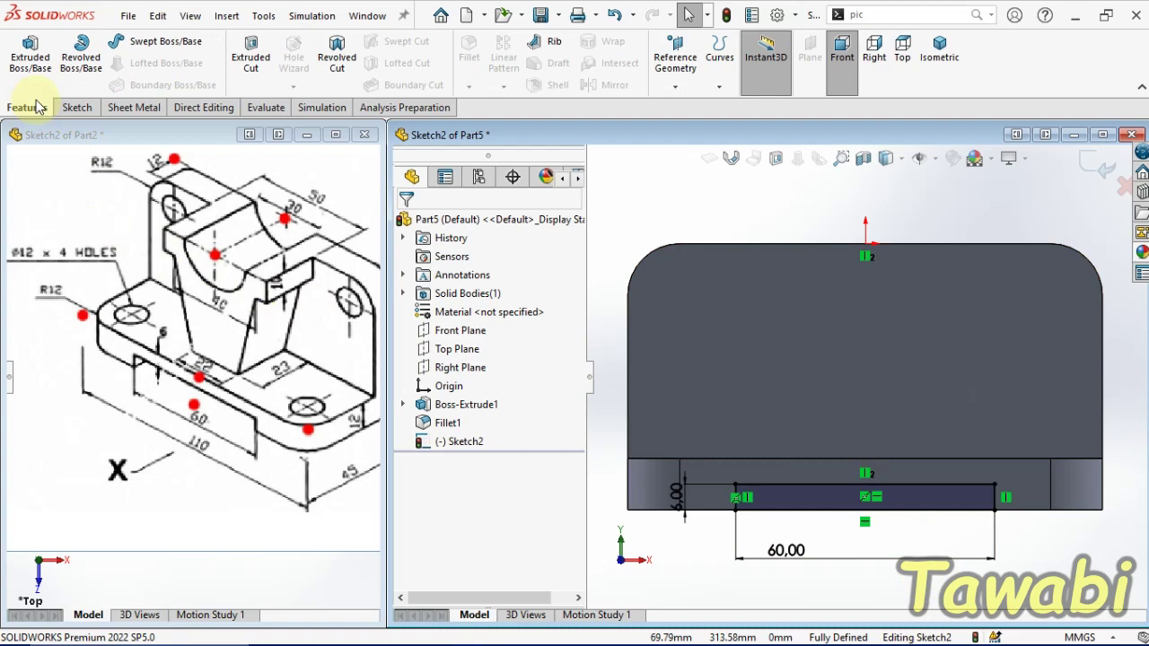
pyautogui.click(250, 53)
pyautogui.moveTo(873, 310); pyautogui.dragTo(934, 474, button='middle')
pyautogui.click(485, 325)
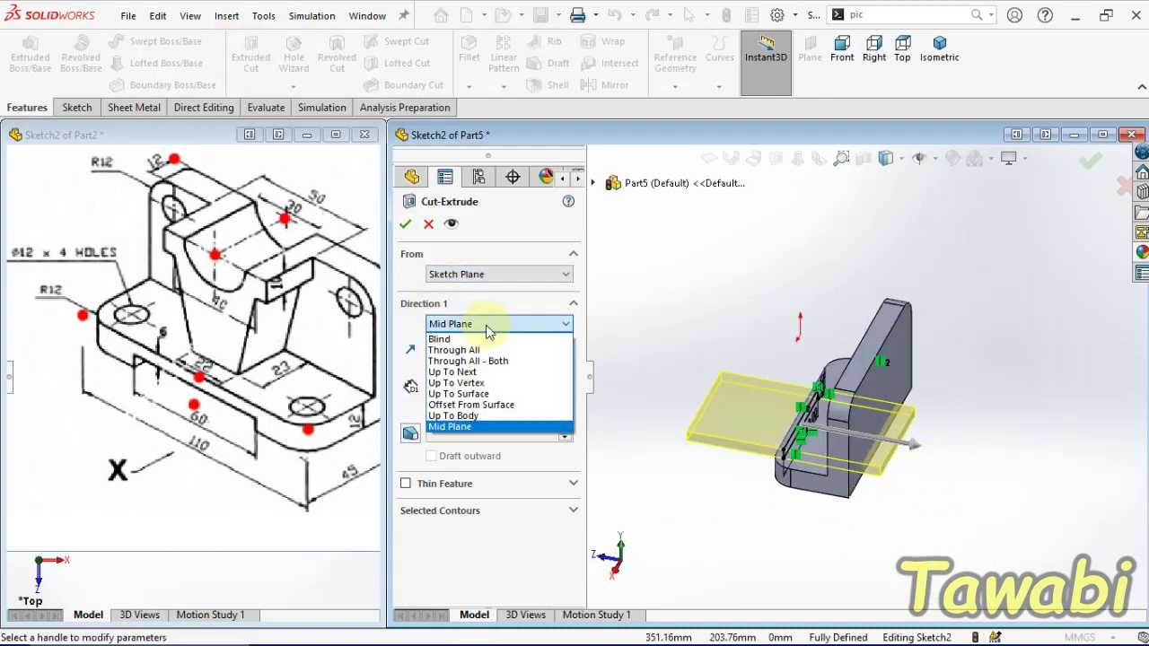
pyautogui.click(484, 355)
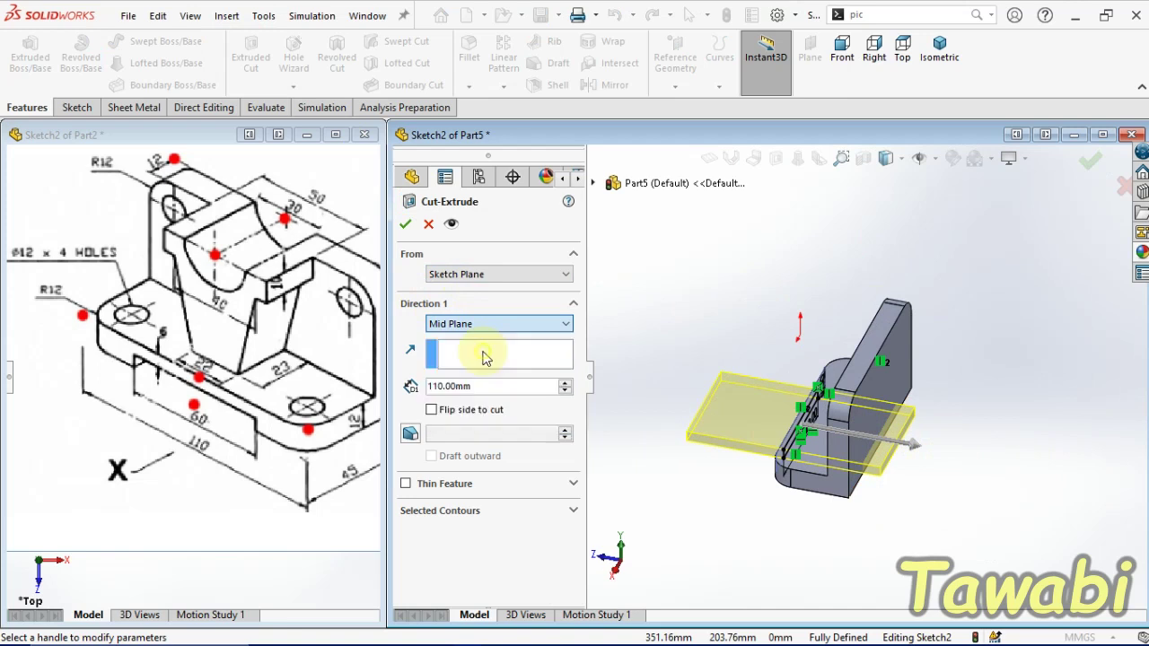
pyautogui.click(406, 225)
pyautogui.moveTo(847, 462); pyautogui.dragTo(910, 451, button='middle')
pyautogui.scroll(-2, 951, 424)
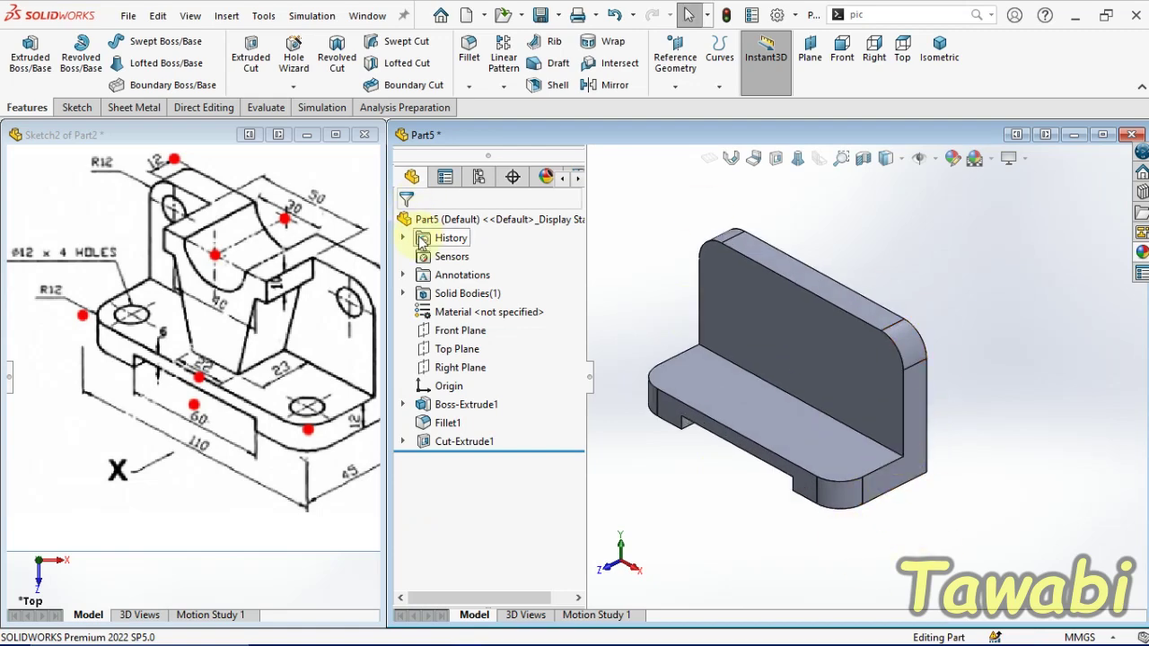
# Set up a Hole Wizard hole with the ANSI Metric standard, Drill sizes type, size Ø12.0 and Through All end condition.
pyautogui.scroll(1, 246, 328)
pyautogui.scroll(-1, 246, 329)
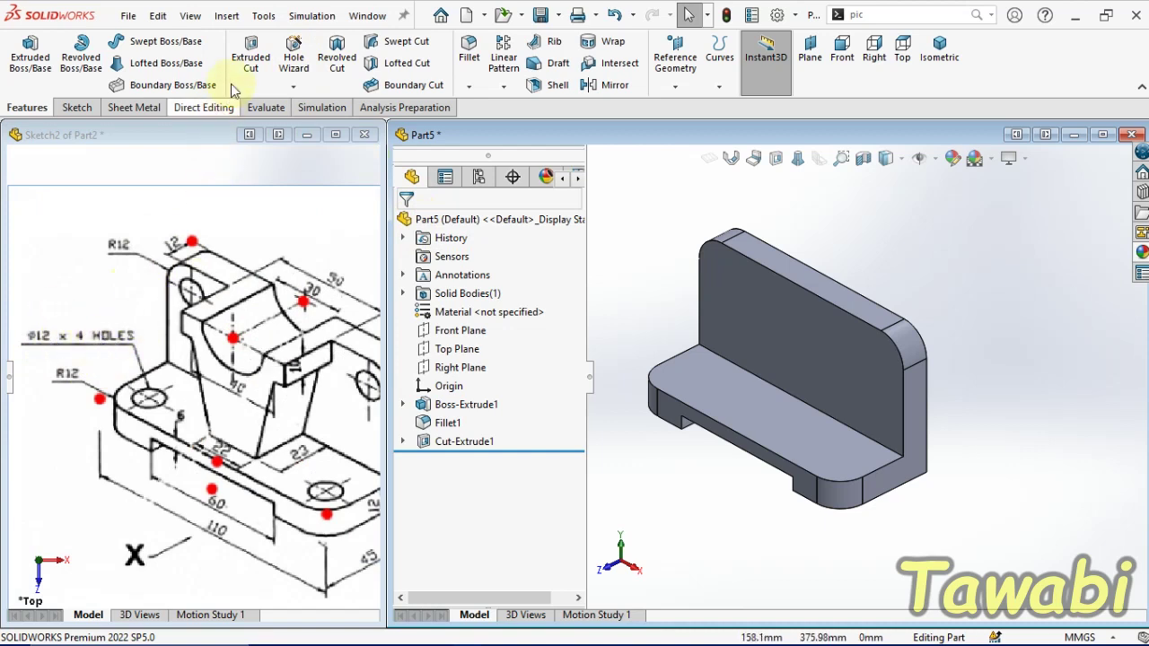
pyautogui.click(294, 56)
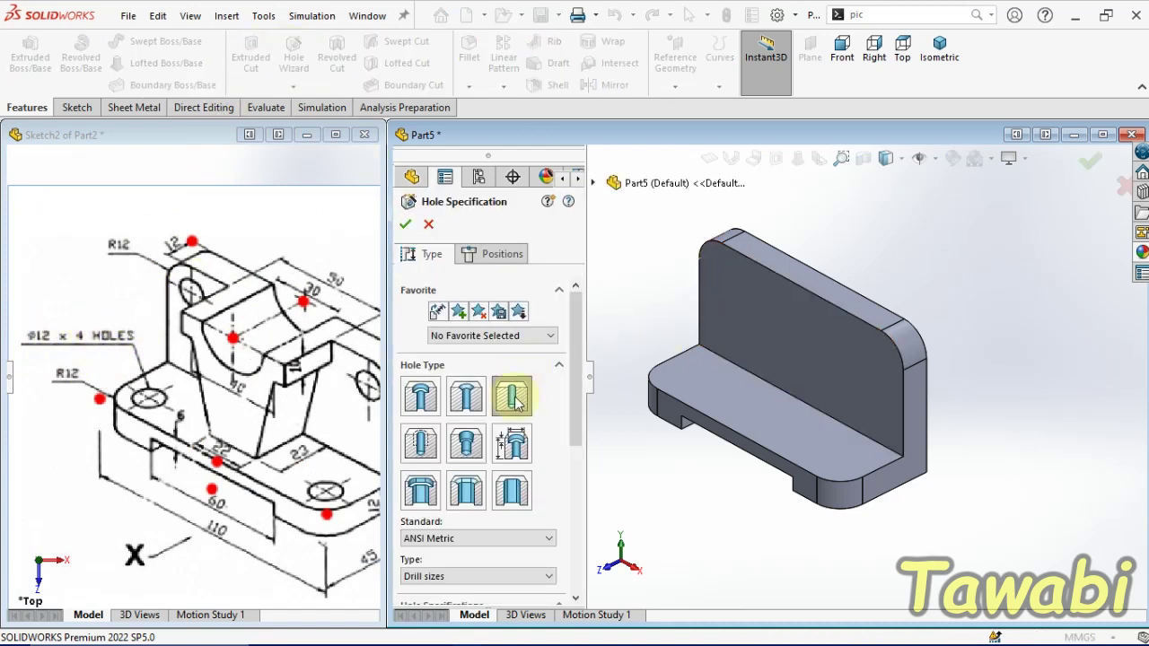
pyautogui.click(450, 543)
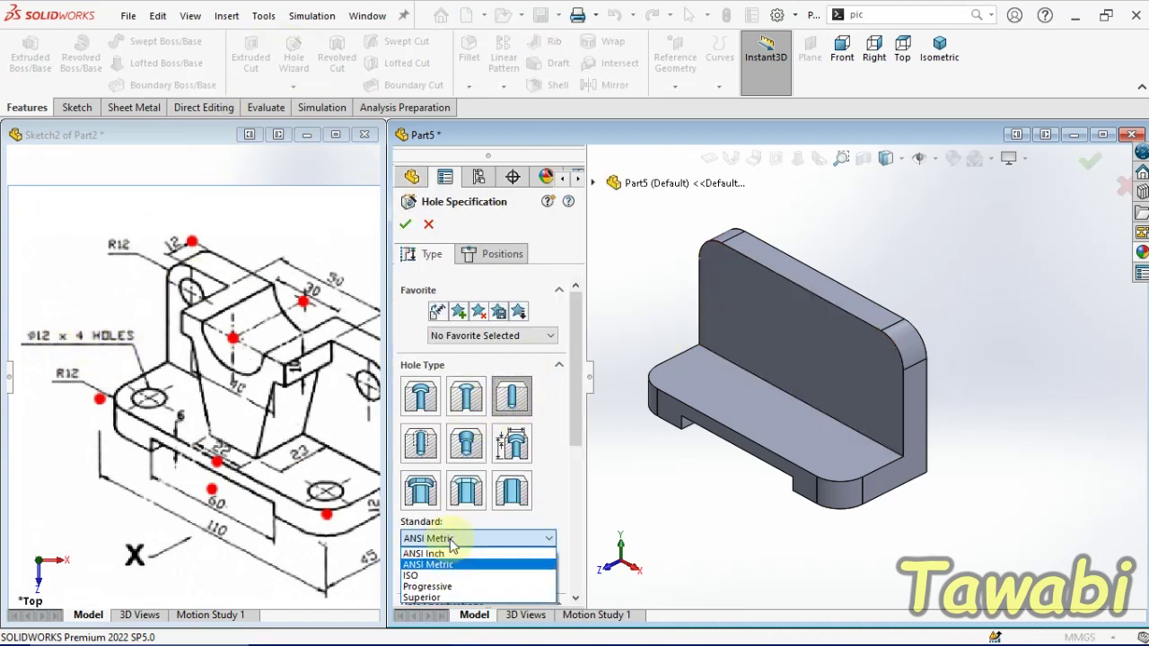
pyautogui.click(450, 545)
pyautogui.moveTo(573, 406); pyautogui.dragTo(577, 498)
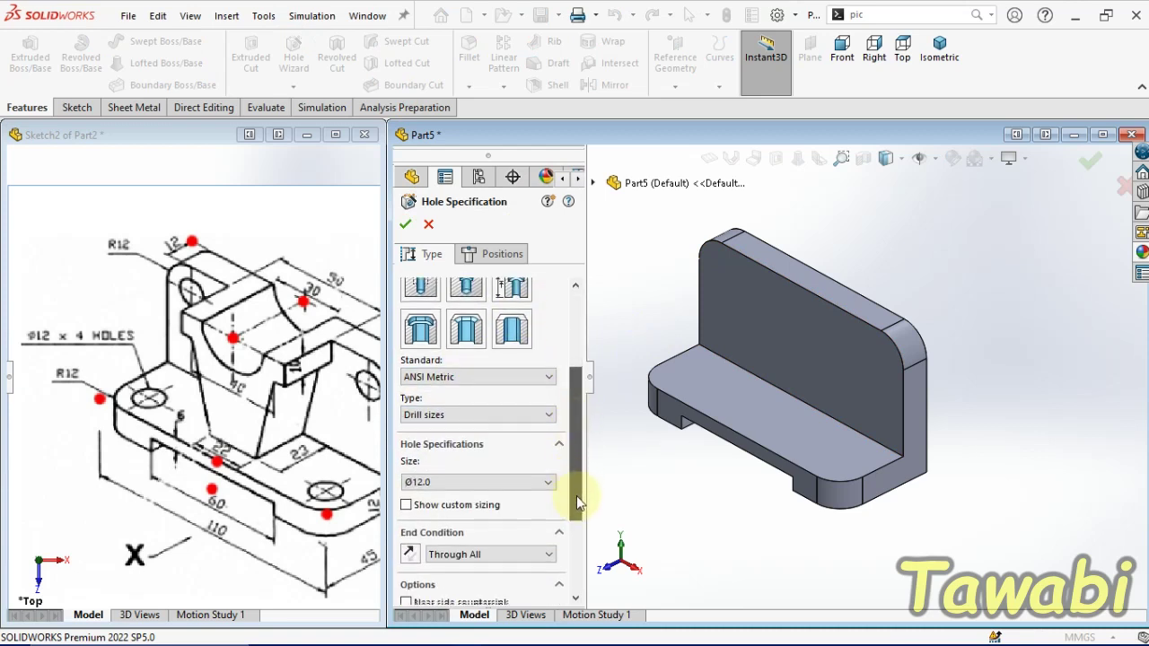
pyautogui.click(456, 456)
pyautogui.click(462, 473)
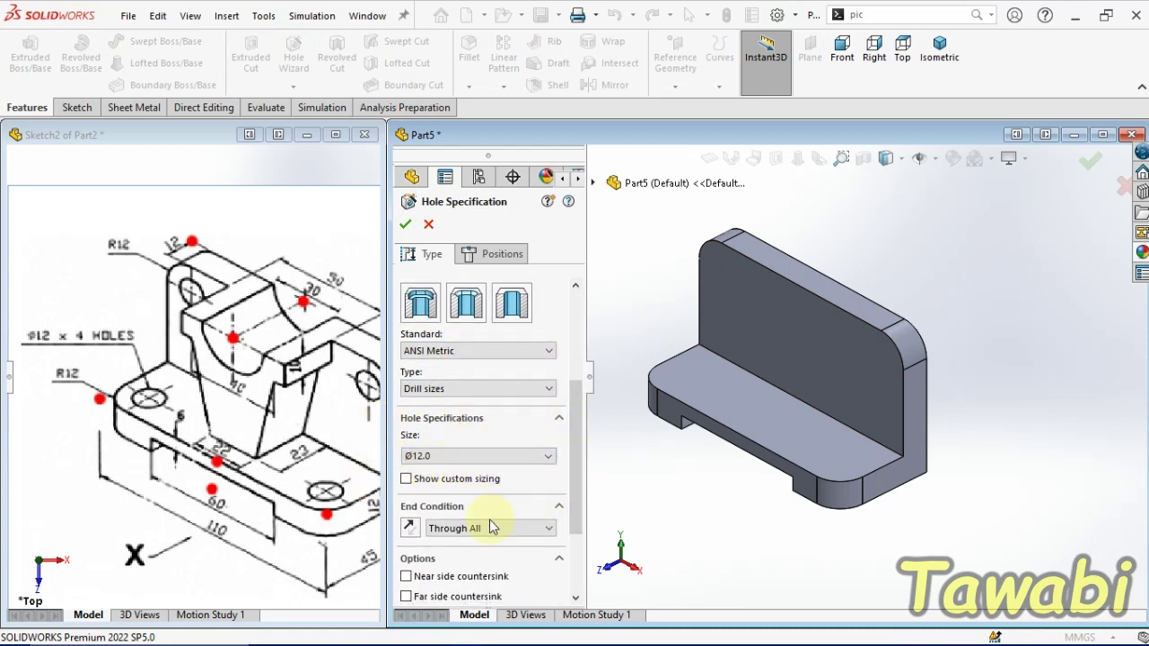
# Place the 12 mm hole on the upright plate's front face, concentric with its upper right corner fillet.
pyautogui.click(494, 259)
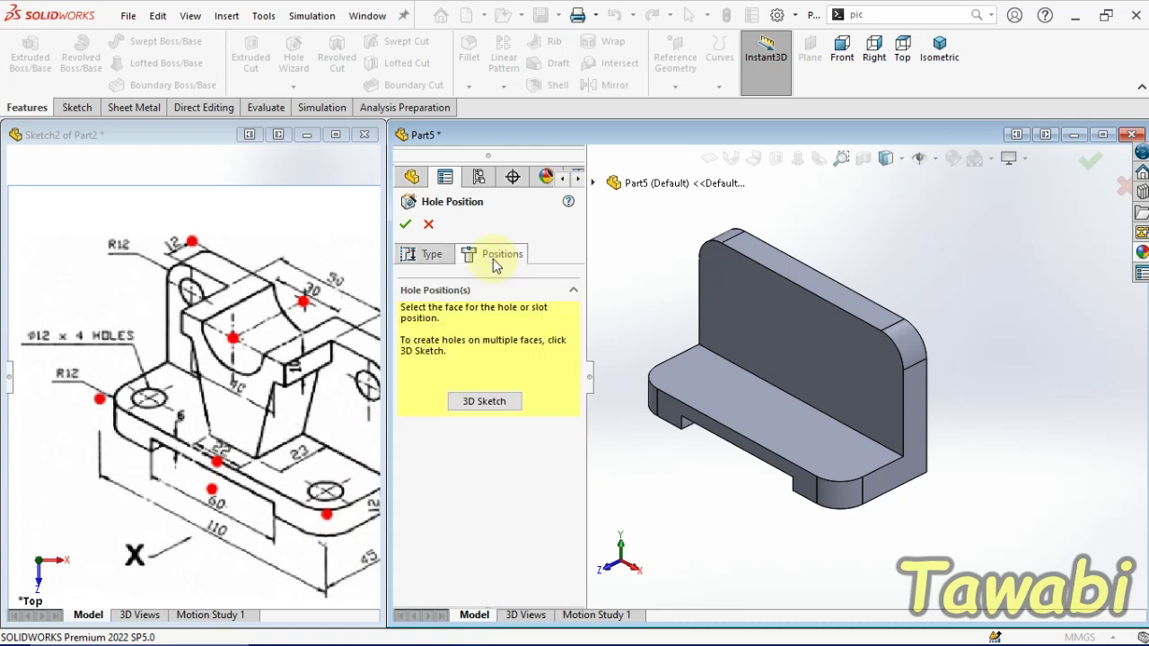
pyautogui.click(881, 371)
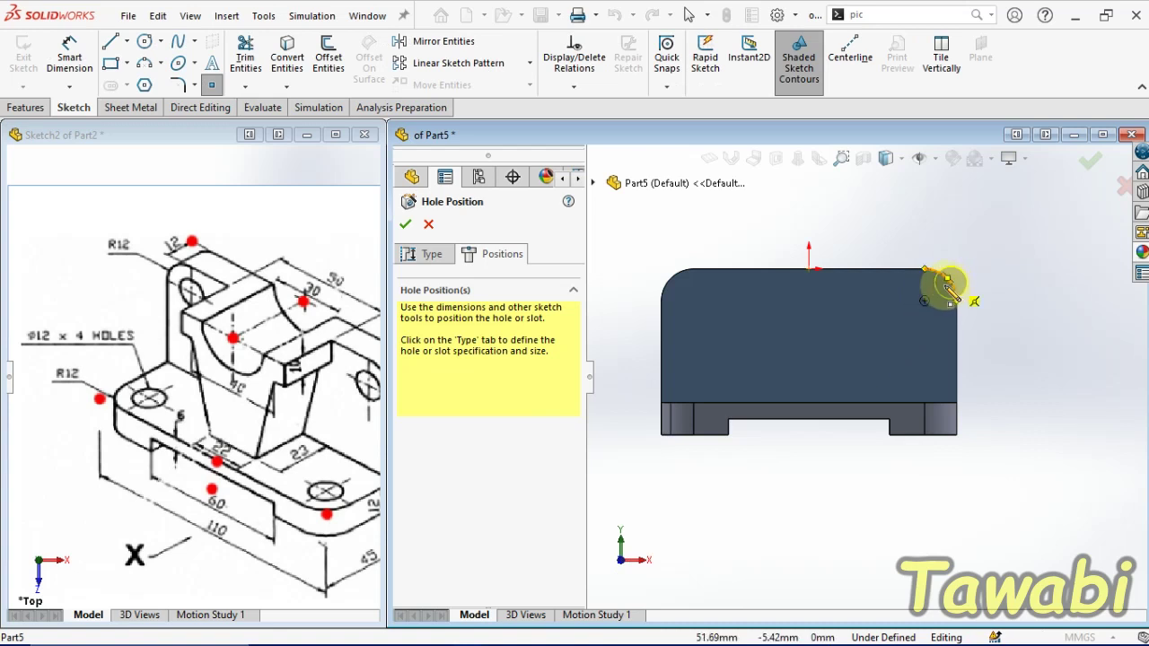
pyautogui.click(924, 301)
pyautogui.press('Return')
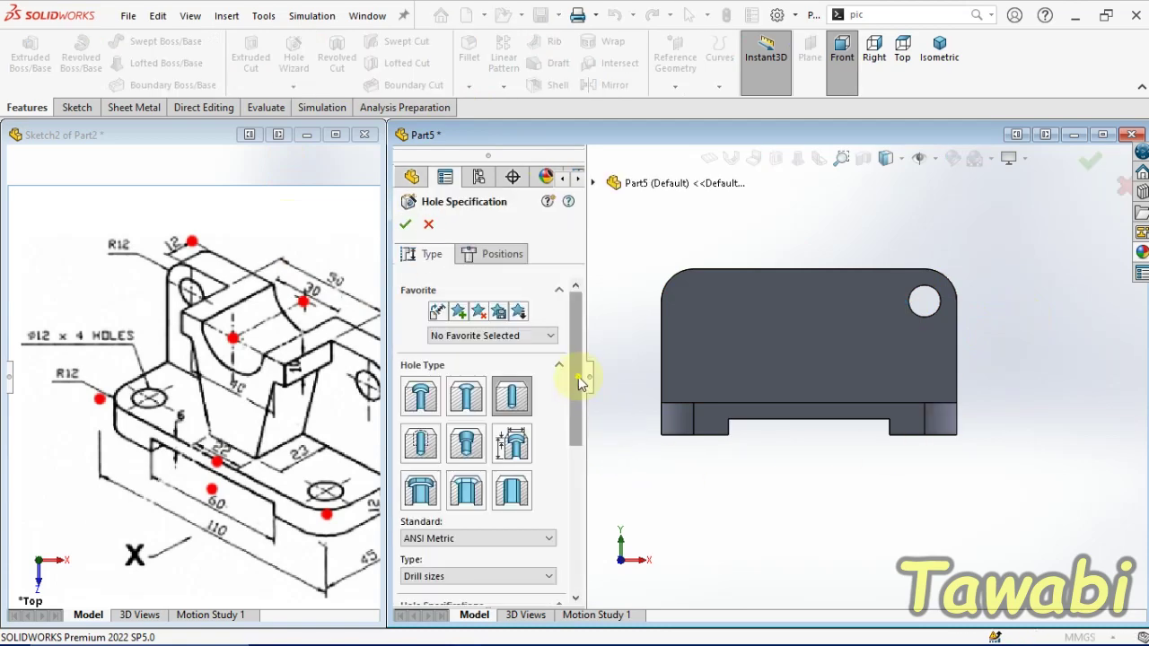
# Place a second Ø12.0 Through All hole on the base's upper face, concentric with the front right corner fillet.
pyautogui.moveTo(577, 375); pyautogui.dragTo(572, 503)
pyautogui.scroll(-1, 574, 503)
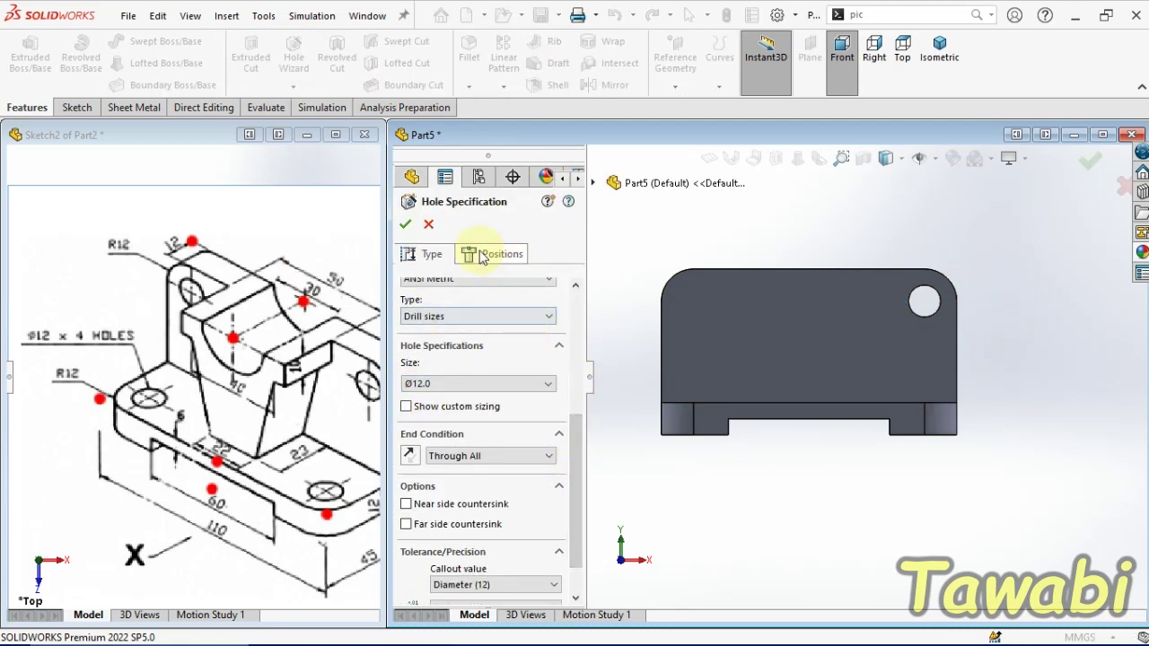
pyautogui.click(489, 255)
pyautogui.moveTo(1086, 435); pyautogui.dragTo(851, 469, button='middle')
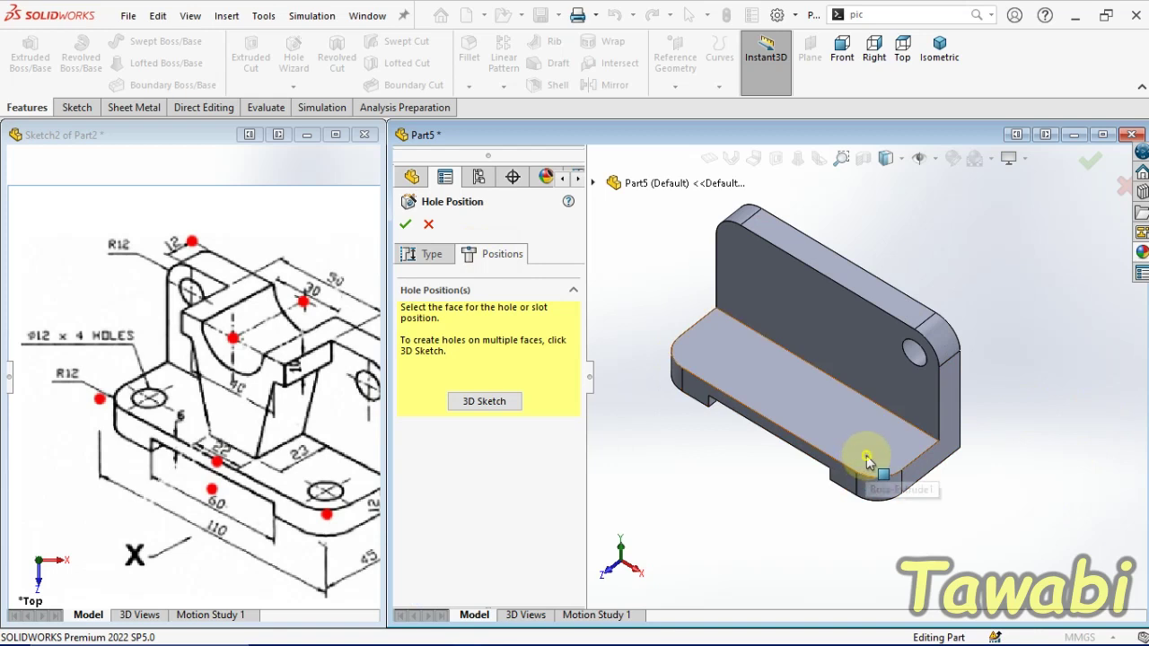
pyautogui.click(872, 470)
pyautogui.moveTo(938, 404)
pyautogui.mouseDown(button='middle')
pyautogui.moveTo(979, 413)
pyautogui.moveTo(949, 403)
pyautogui.mouseUp(button='middle')
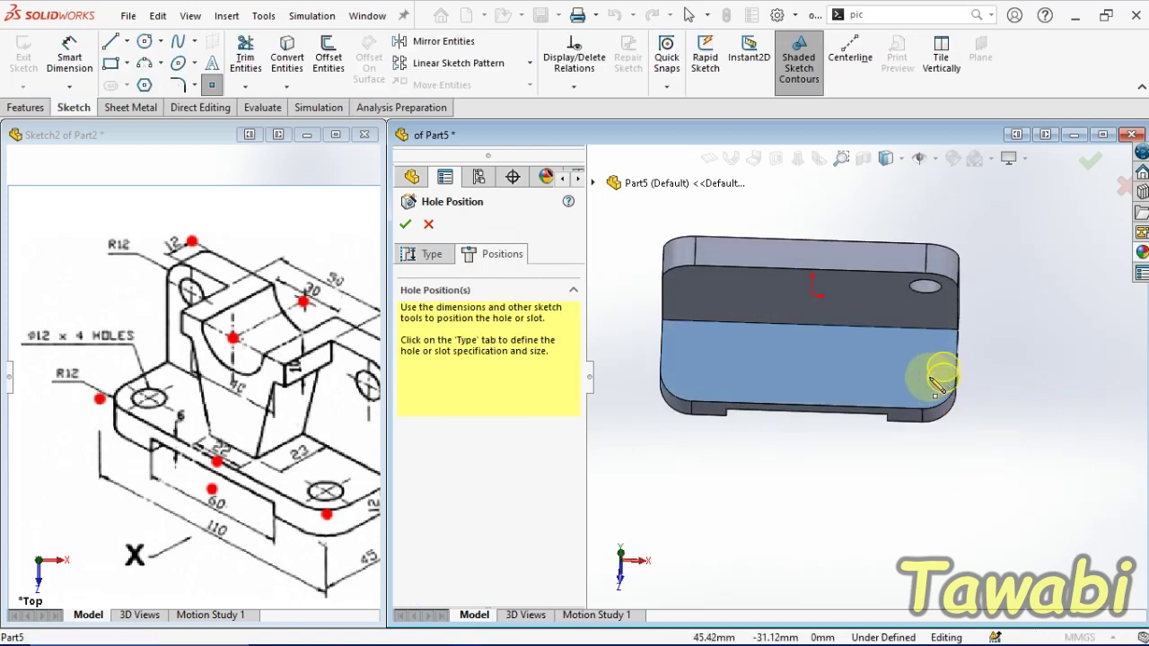
pyautogui.click(923, 384)
pyautogui.press('Return')
pyautogui.click(984, 483)
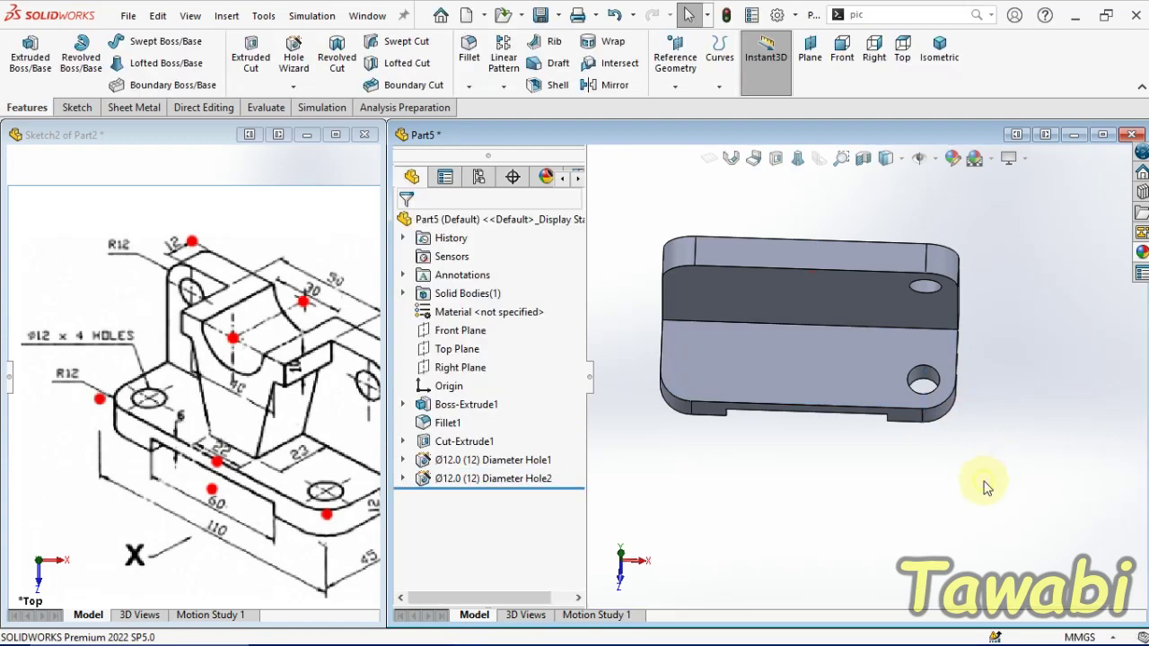
# Show the Right Plane in the model.
pyautogui.hotkey('ctrl', '7')
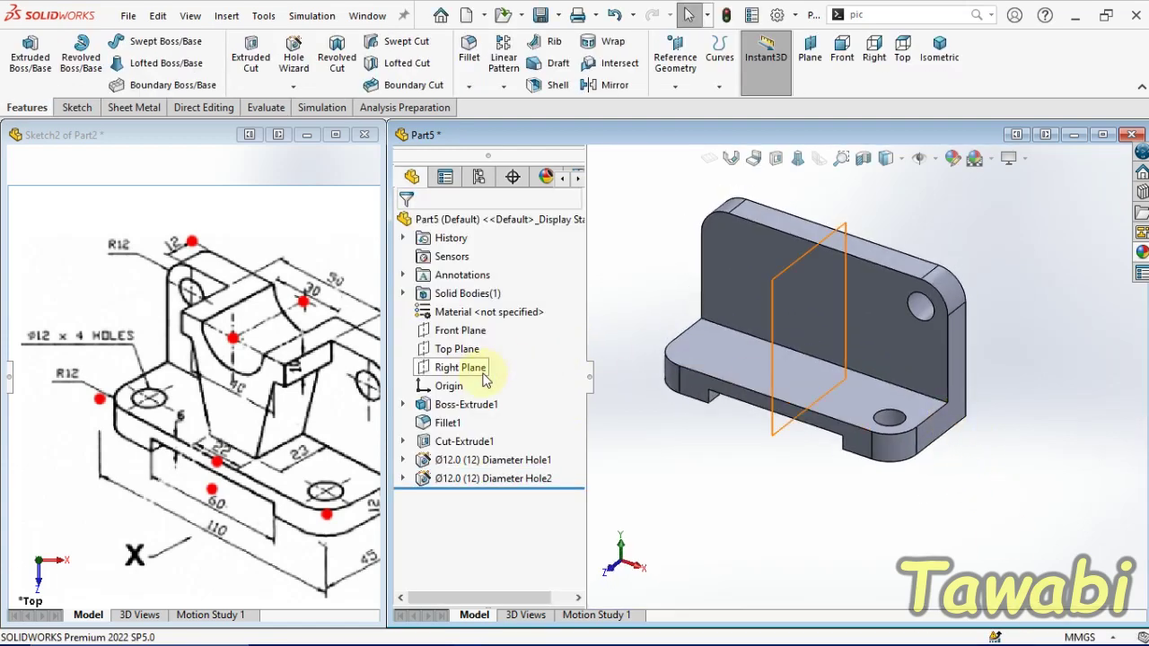
pyautogui.click(458, 370)
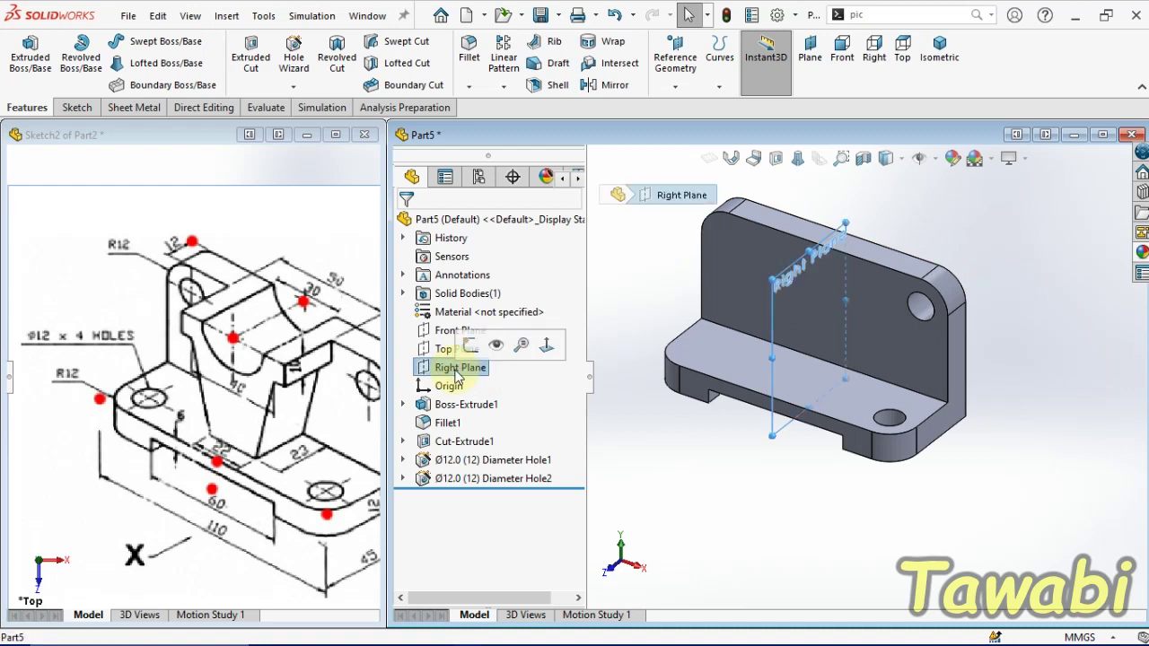
pyautogui.click(959, 512)
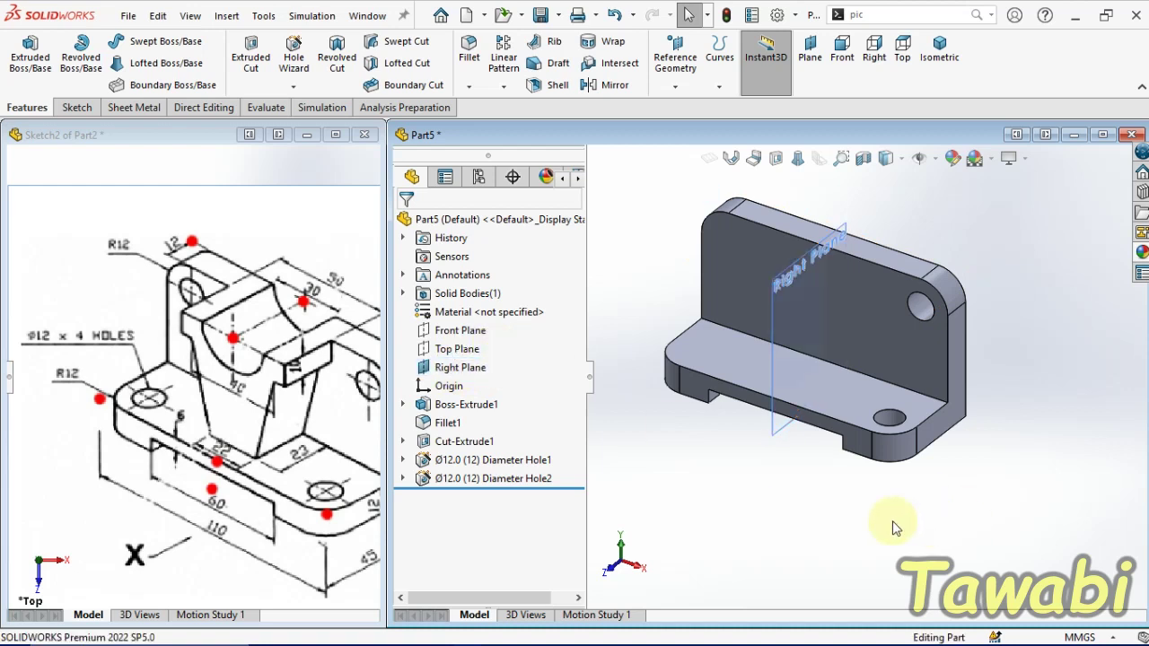
# Mirror both 12 mm hole features about the Right Plane and hide the plane.
pyautogui.click(784, 433)
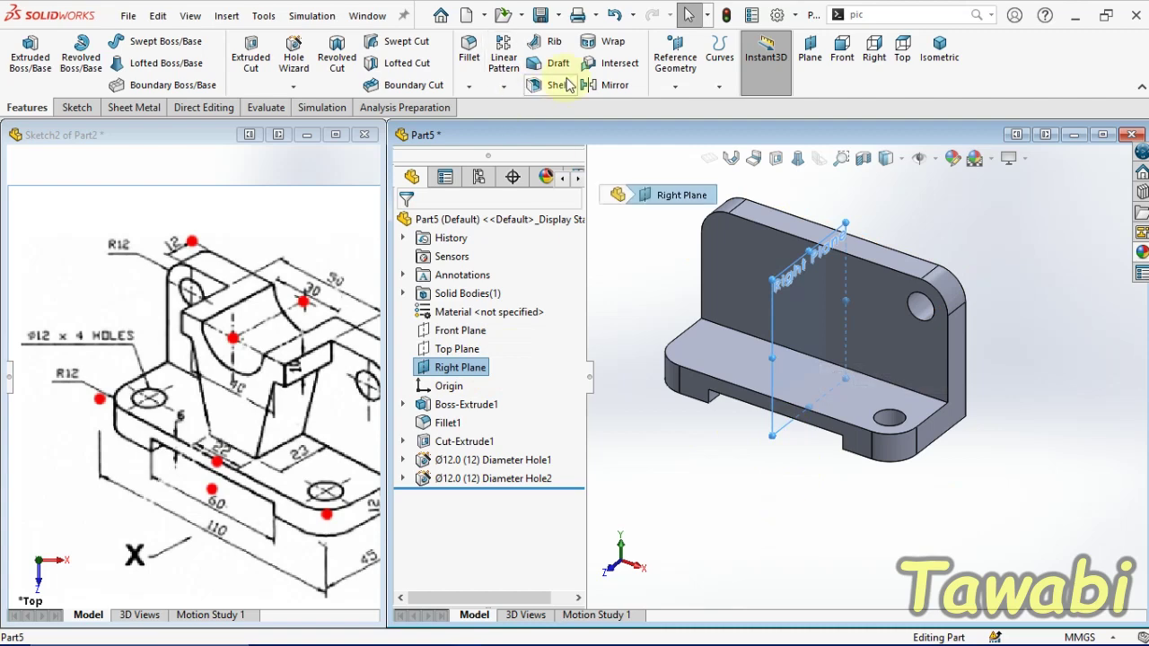
pyautogui.click(613, 86)
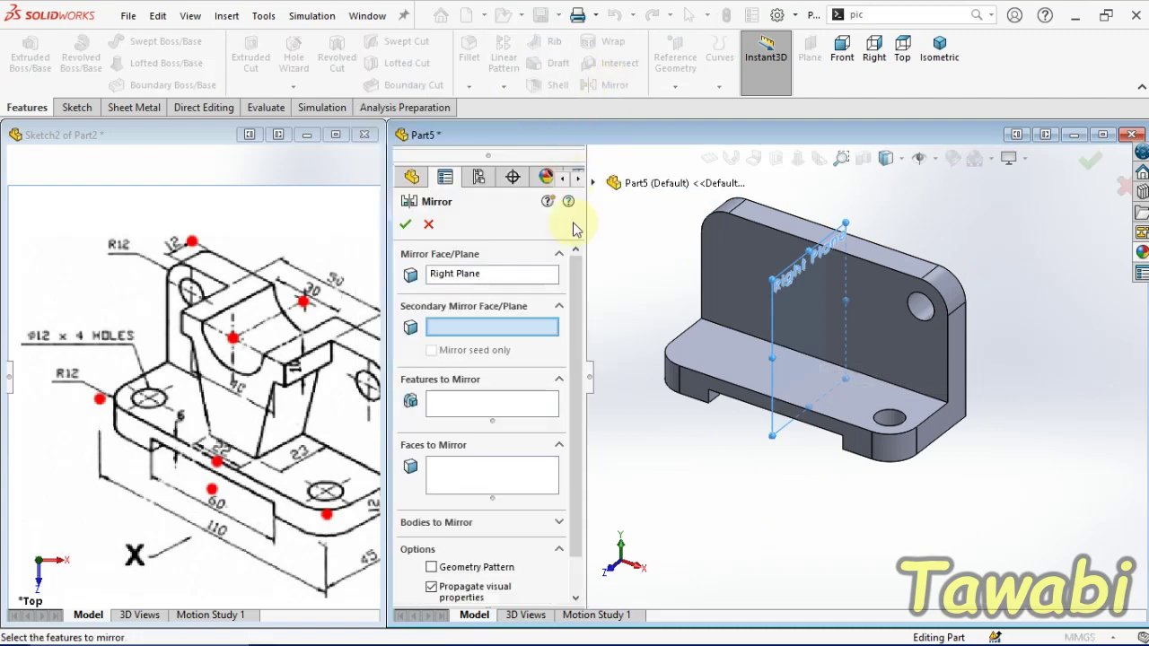
pyautogui.click(592, 183)
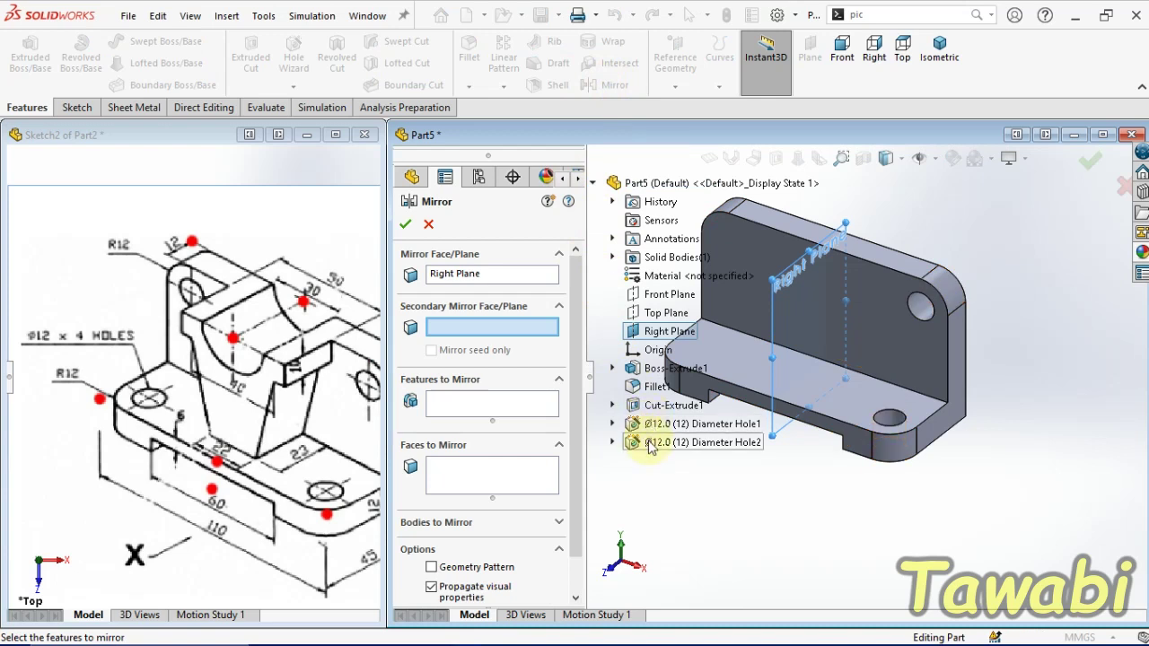
pyautogui.click(485, 406)
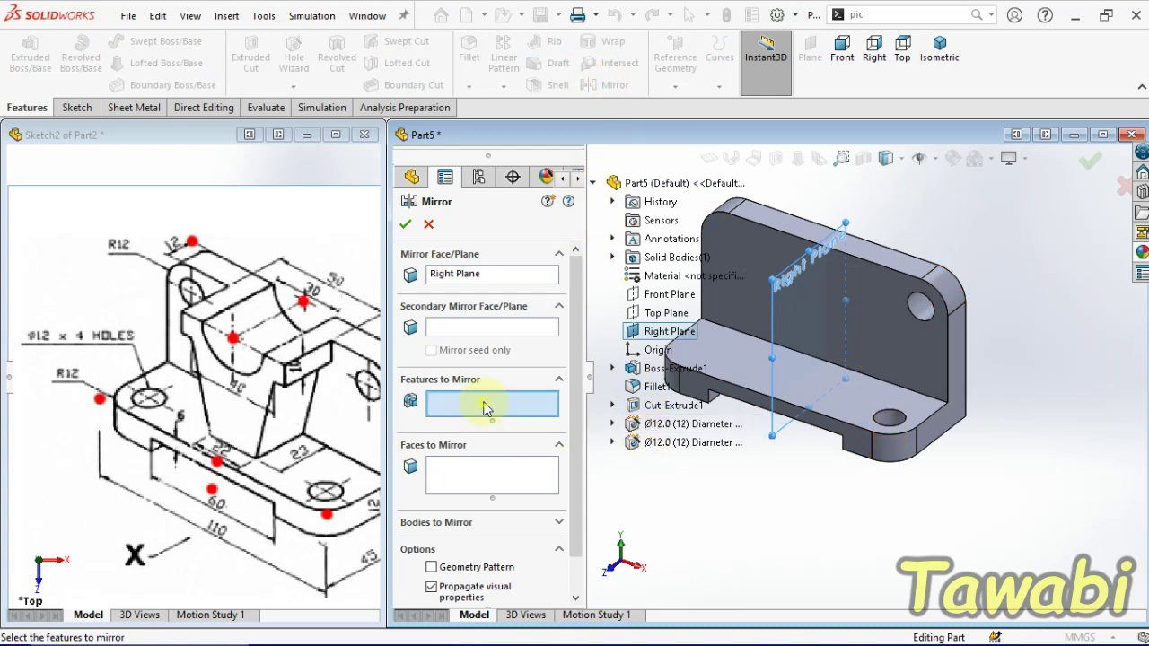
pyautogui.click(653, 442)
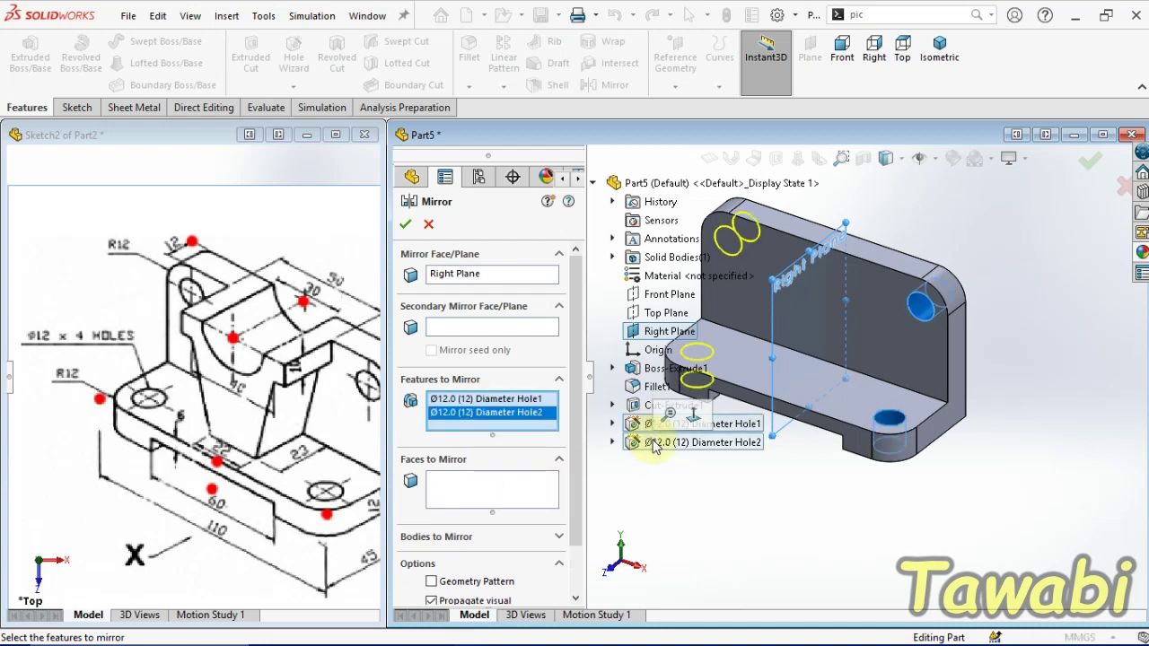
pyautogui.click(406, 226)
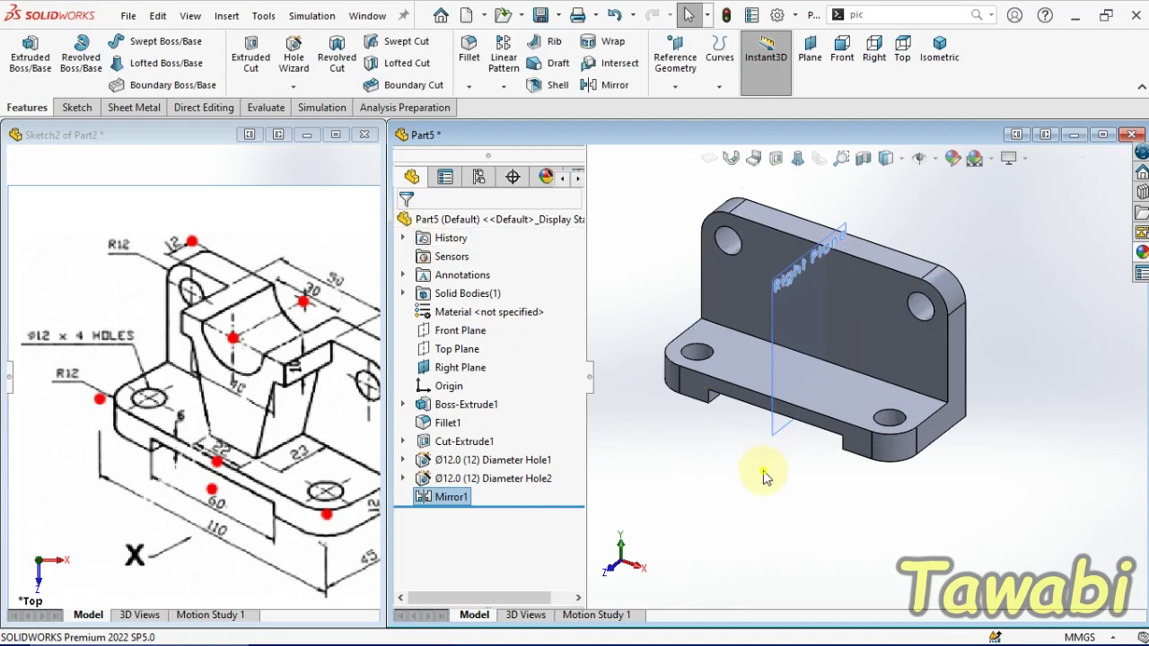
pyautogui.click(779, 449)
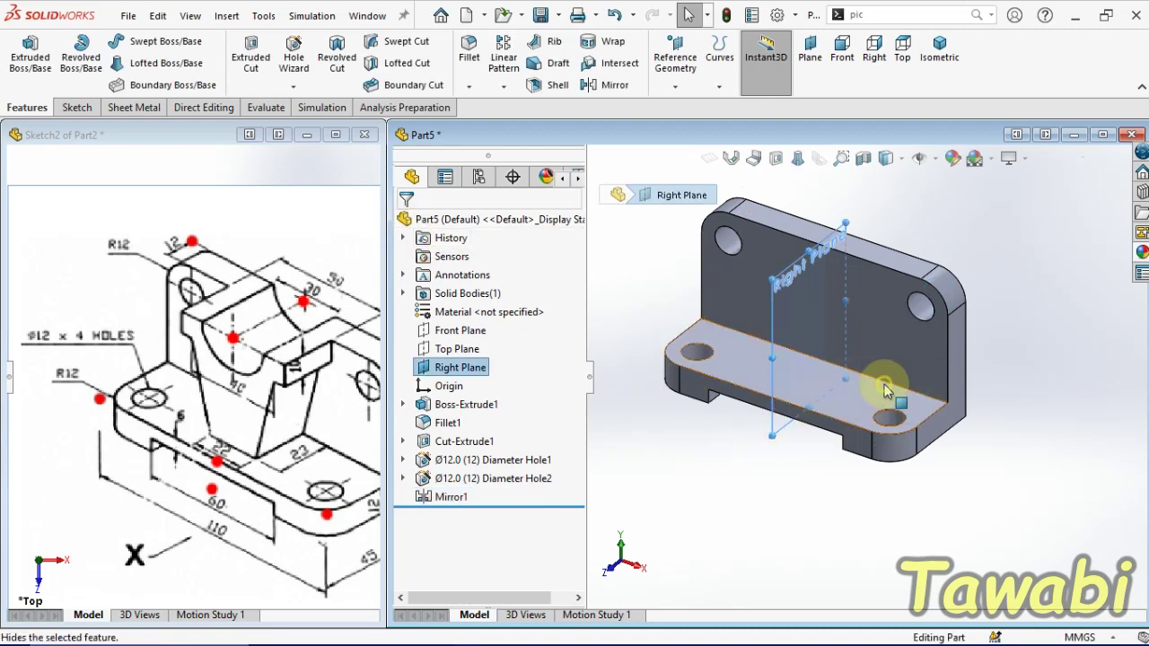
pyautogui.click(886, 383)
# Open a new sketch on the upright plate's front face and start the Line tool.
pyautogui.scroll(2, 27, 399)
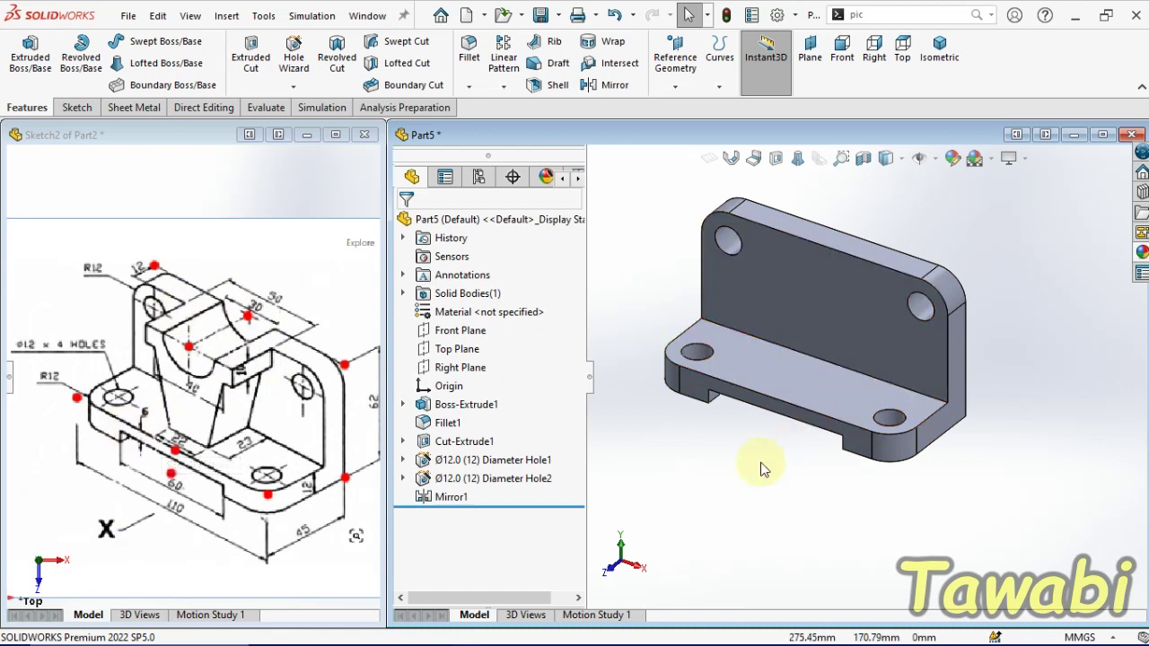
pyautogui.click(817, 329)
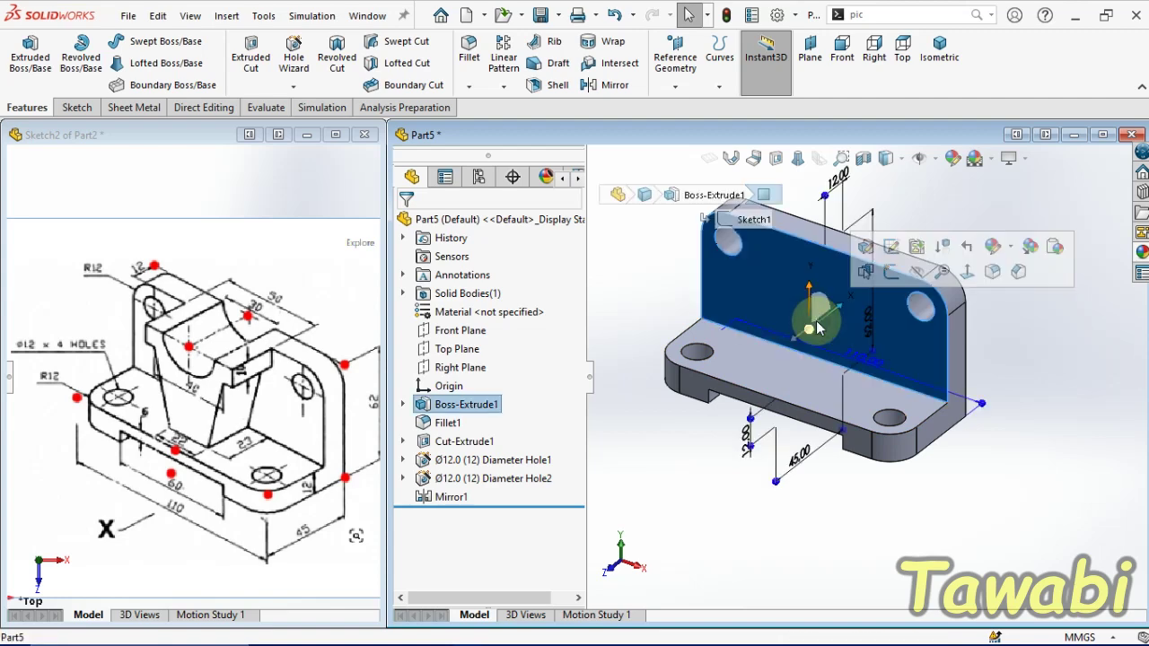
pyautogui.click(865, 271)
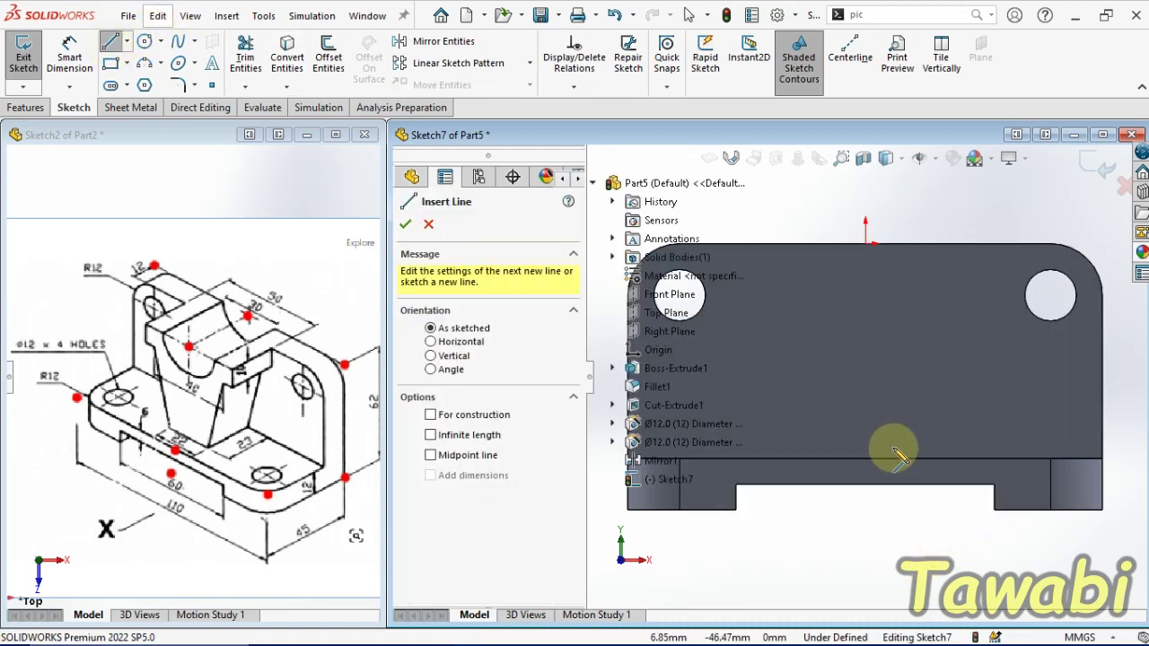
# Sketch the support's right half outline from the plate's lower edge midpoint to the origin, with a slanted side and a step about 17 mm high.
pyautogui.click(865, 459)
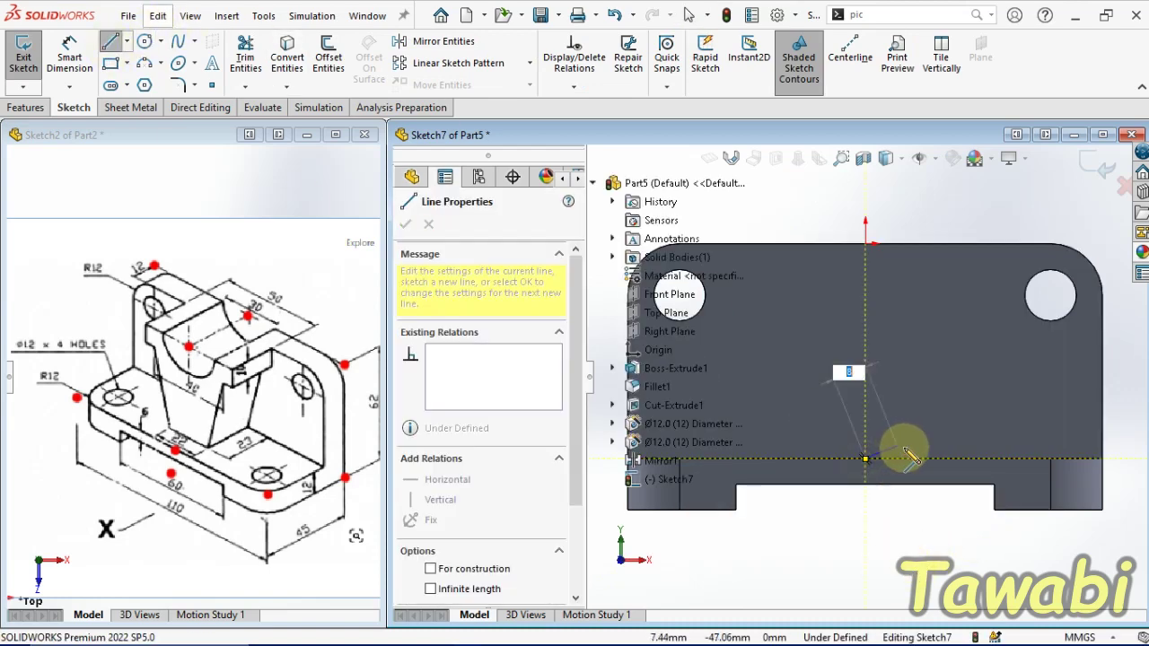
pyautogui.click(913, 459)
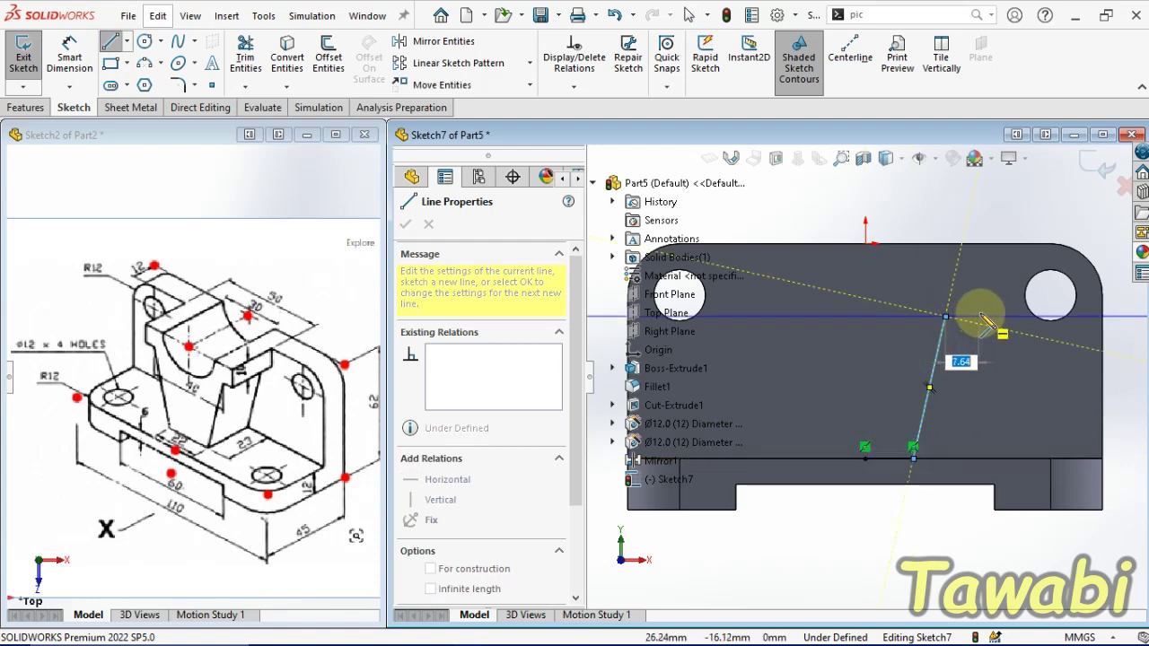
pyautogui.click(946, 315)
pyautogui.click(980, 316)
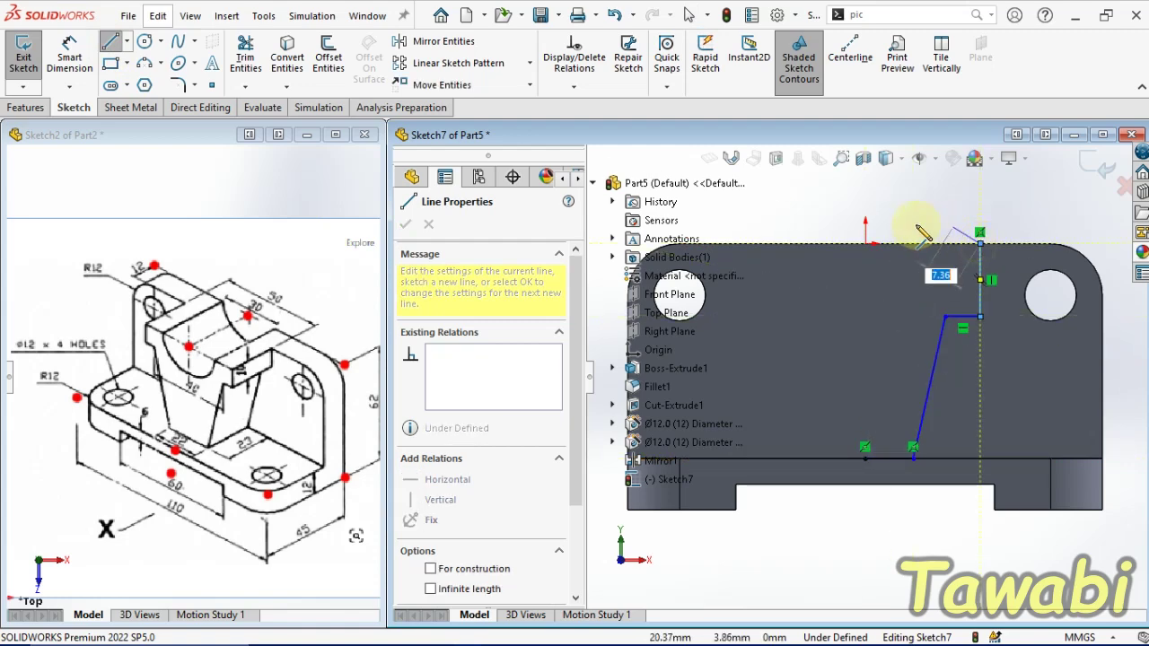
pyautogui.click(864, 242)
pyautogui.press('Escape')
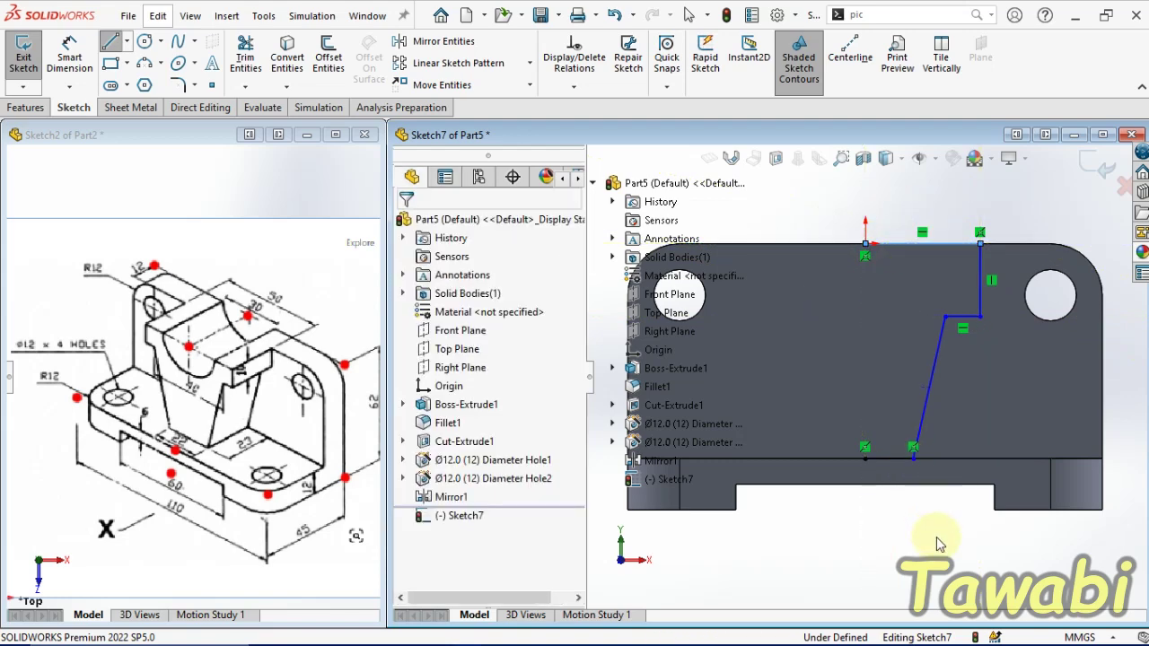
# Dimension the short bottom line of the half outline to 11 mm.
pyautogui.click(70, 56)
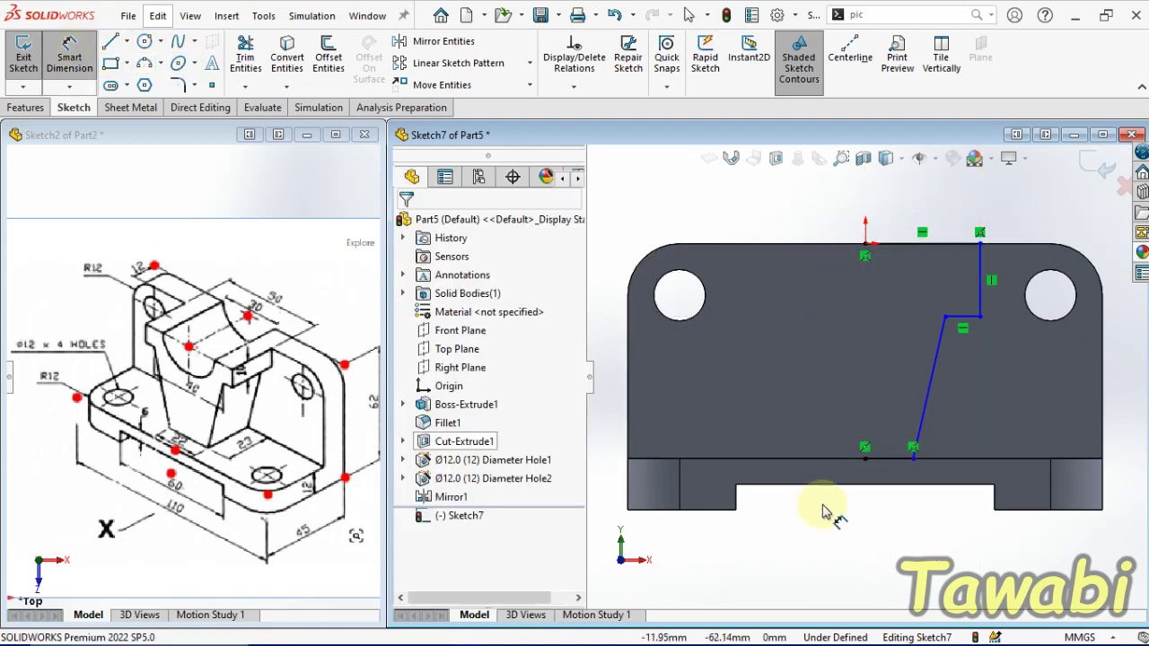
pyautogui.click(869, 460)
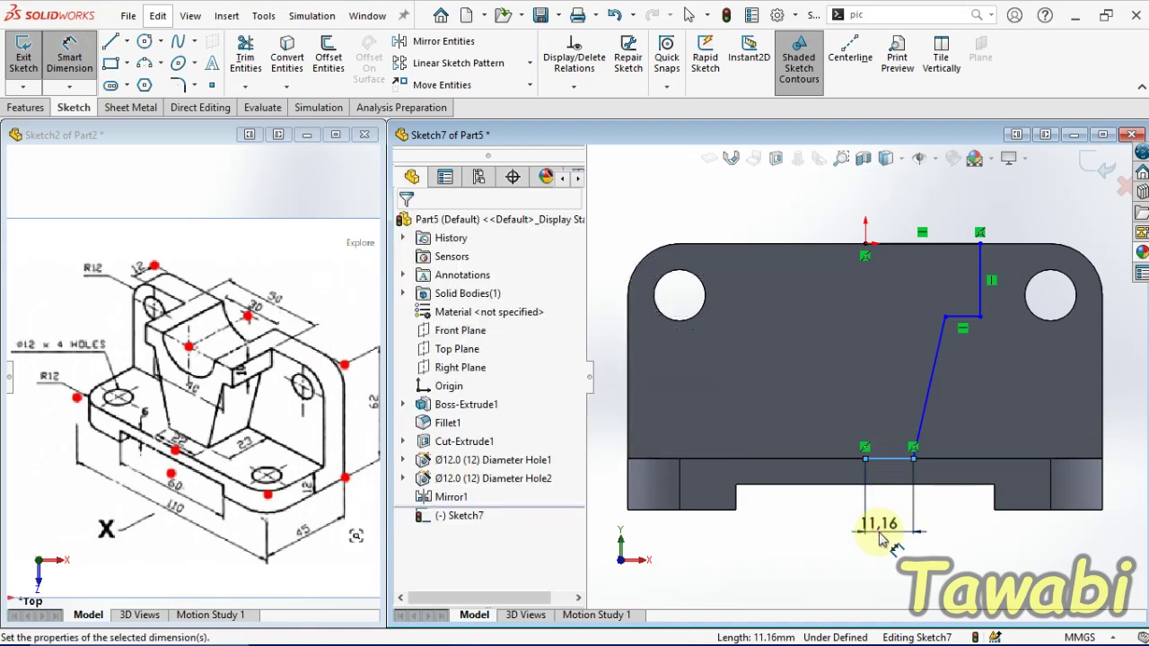
pyautogui.click(879, 539)
pyautogui.write('11')
pyautogui.press('Return')
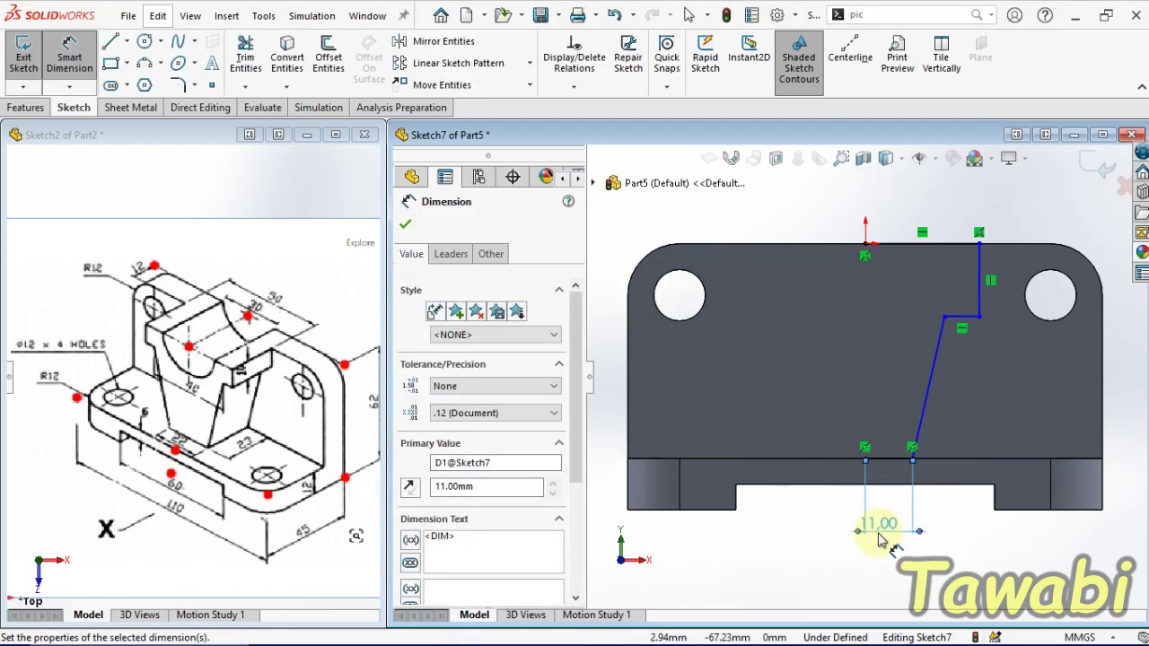
pyautogui.press('Escape')
# Dimension the horizontal distance from the origin to the upper end of the slanted line as 20 mm.
pyautogui.scroll(-2, 215, 452)
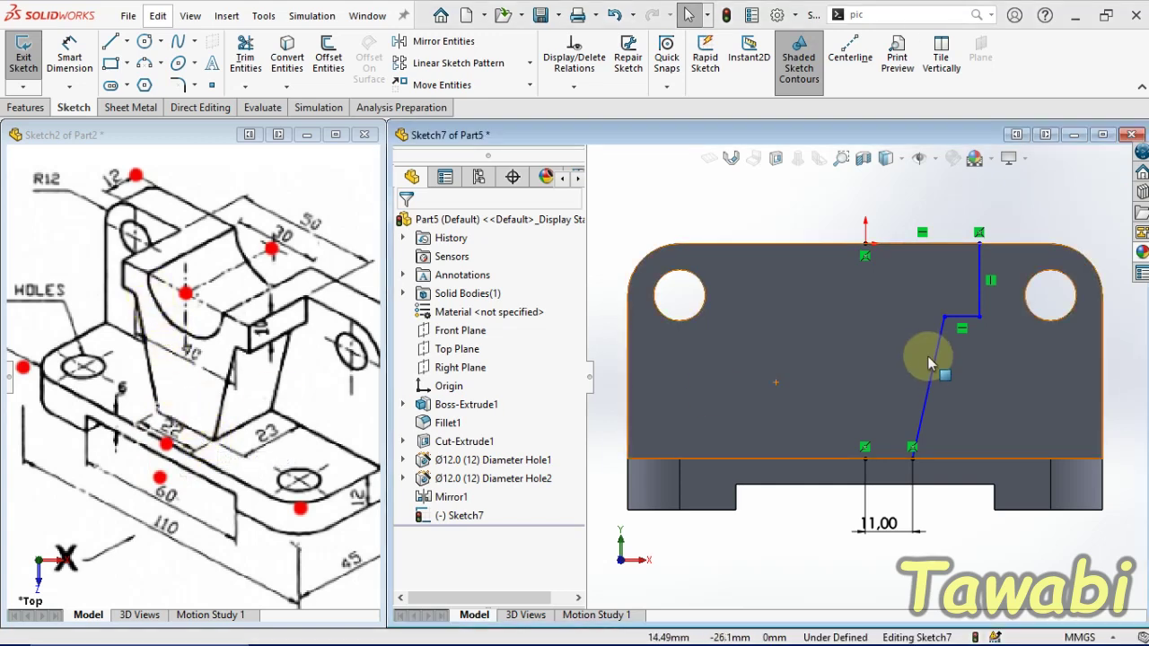
pyautogui.click(71, 55)
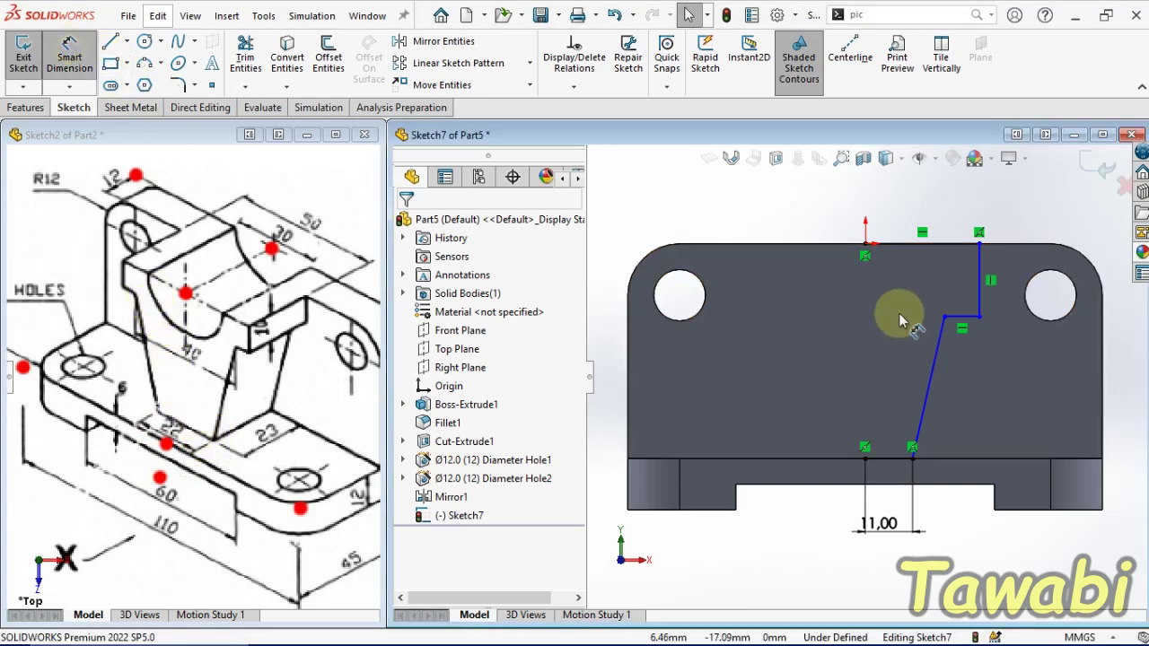
pyautogui.click(944, 318)
pyautogui.click(866, 244)
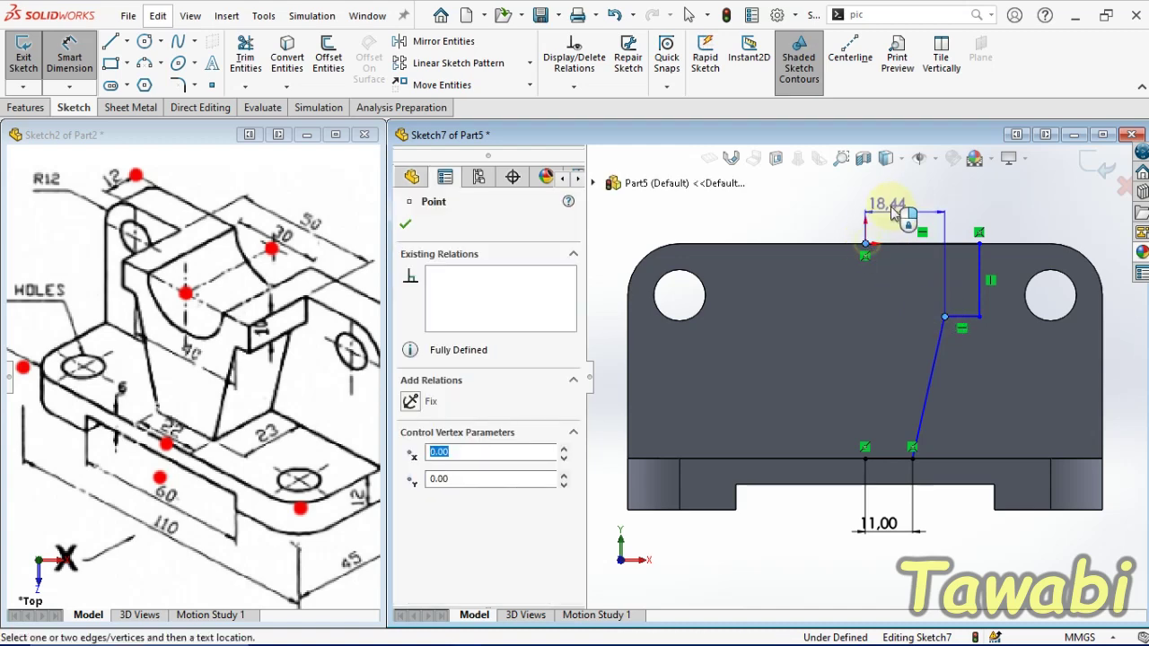
pyautogui.click(895, 194)
pyautogui.write('20')
pyautogui.press('Return')
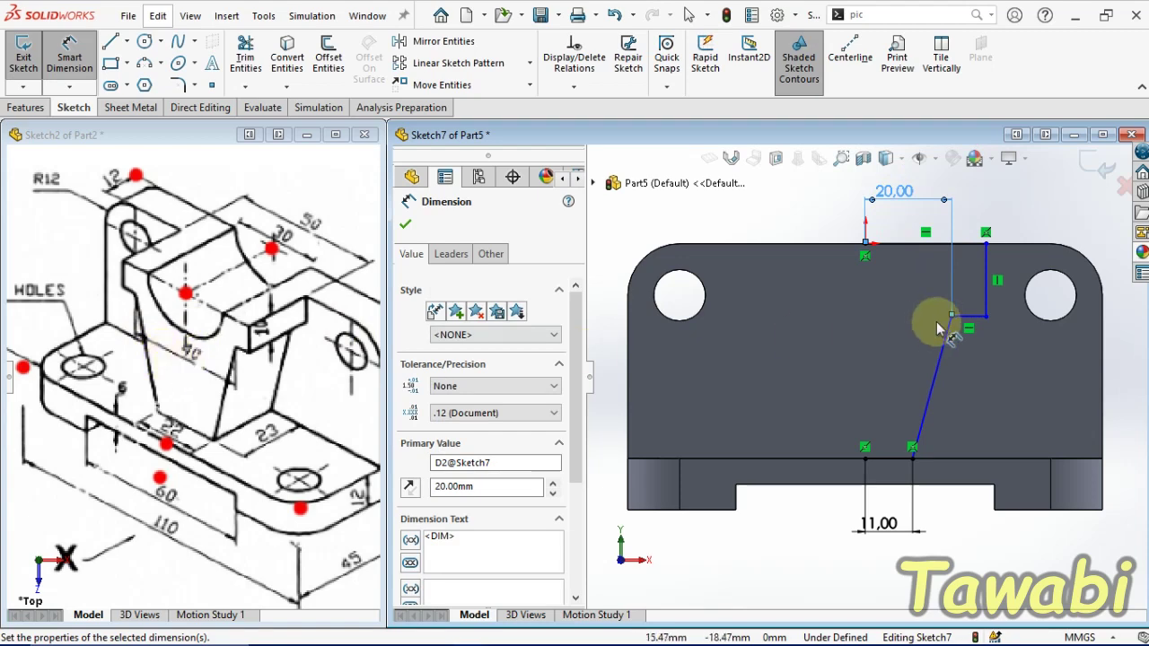
# Dimension the short vertical line of the half outline's upper step to 10 mm.
pyautogui.click(986, 302)
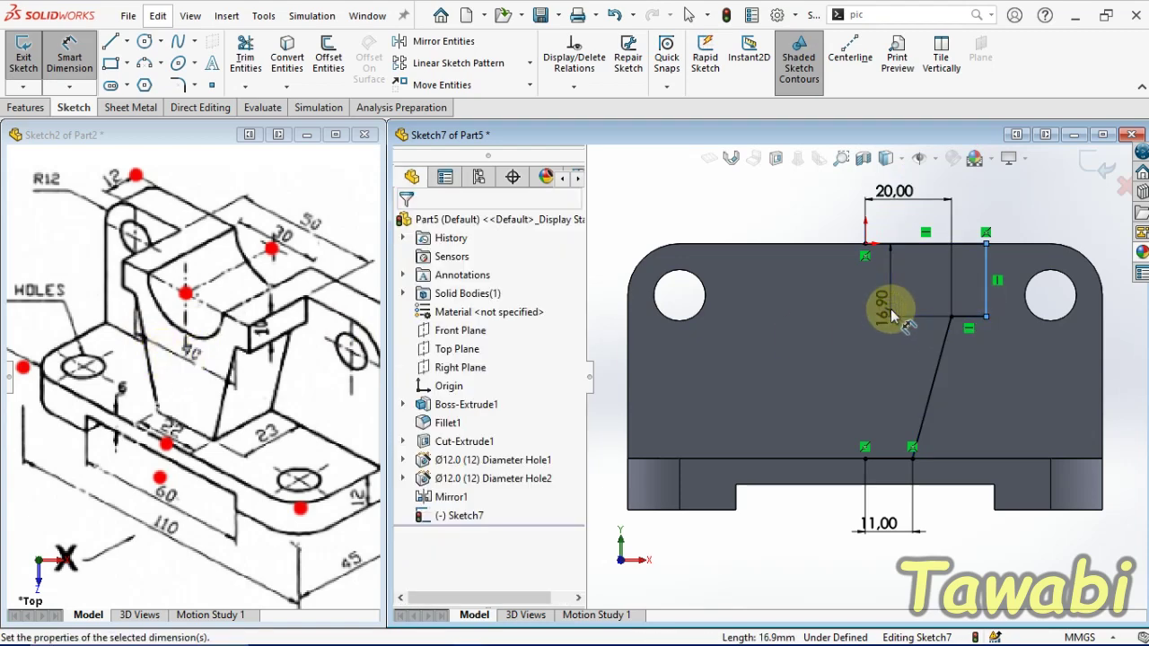
pyautogui.click(890, 309)
pyautogui.write('10')
pyautogui.press('Return')
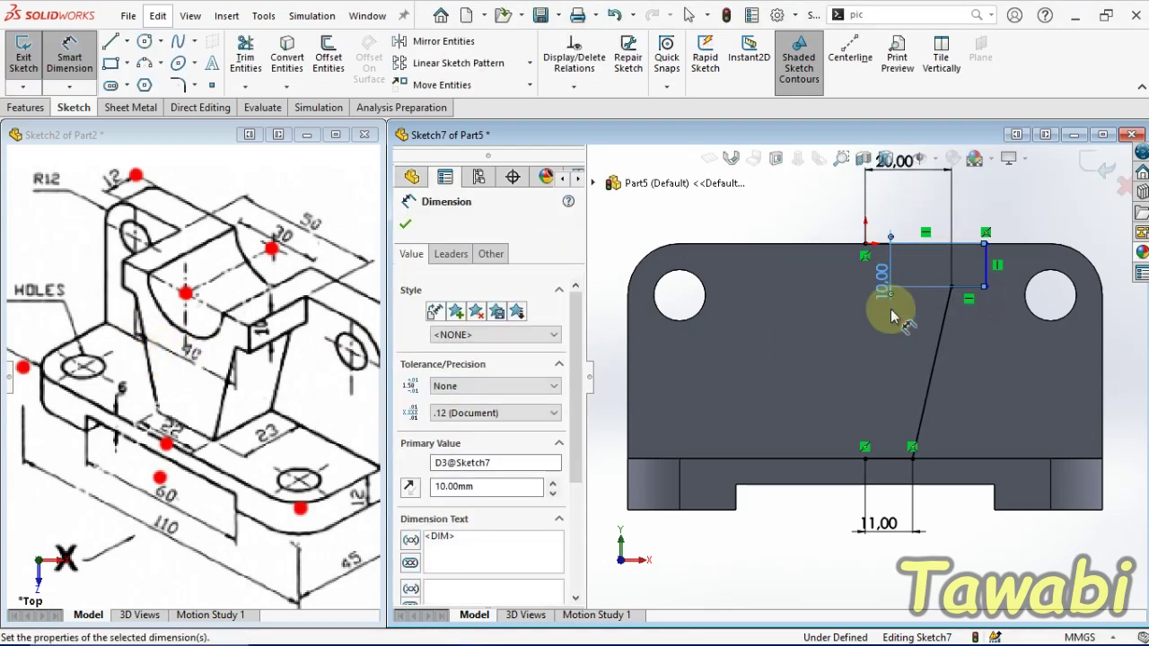
pyautogui.press('Escape')
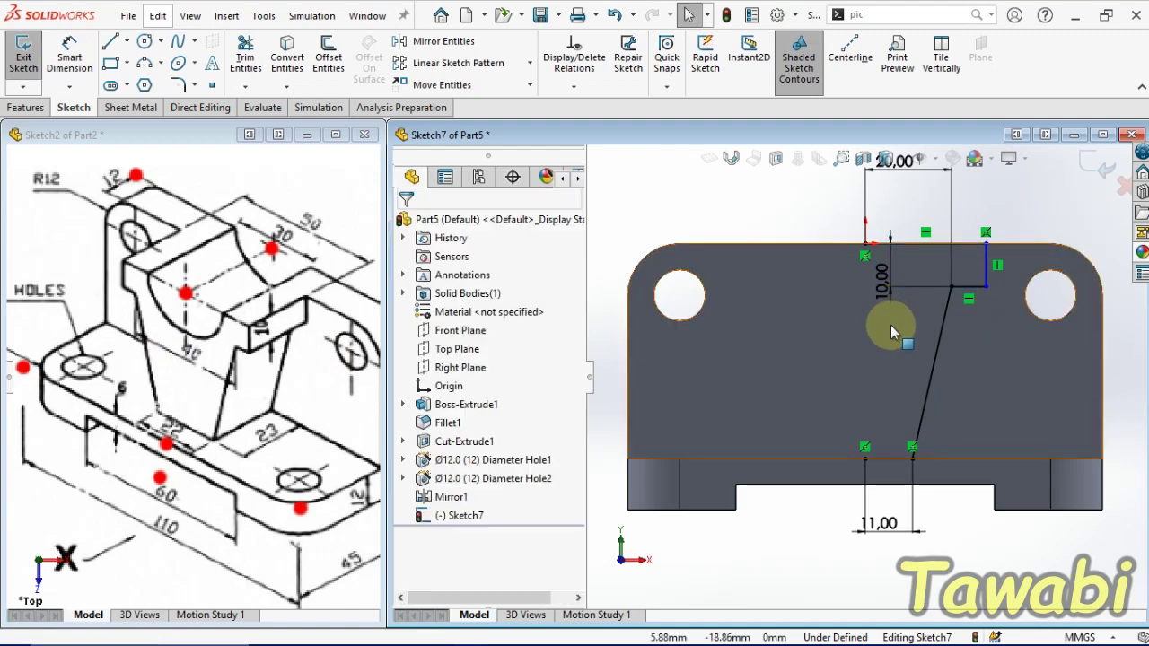
# Draw a vertical centerline from the origin down to near the bottom of the base.
pyautogui.click(860, 57)
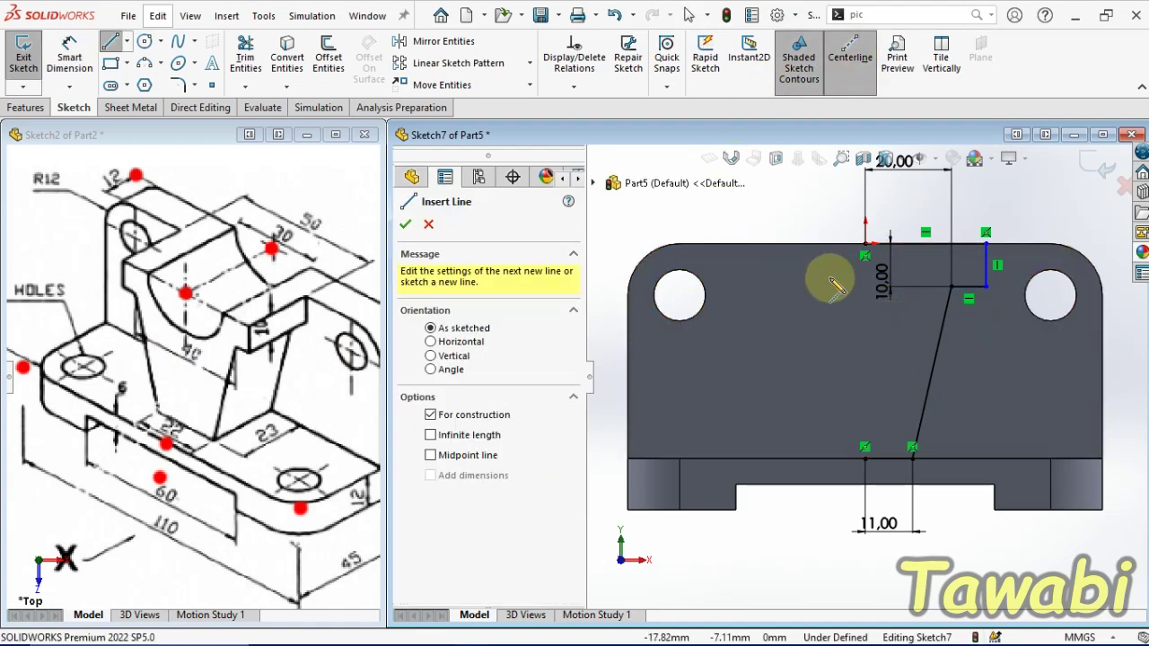
pyautogui.click(865, 244)
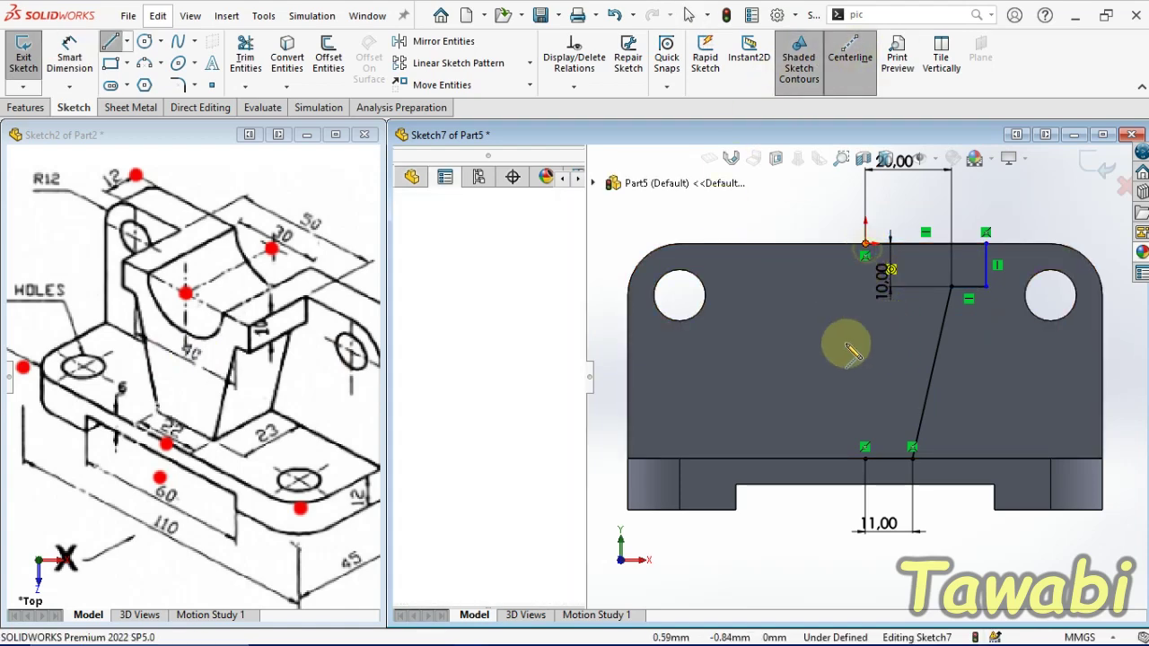
pyautogui.click(865, 507)
pyautogui.press('Escape')
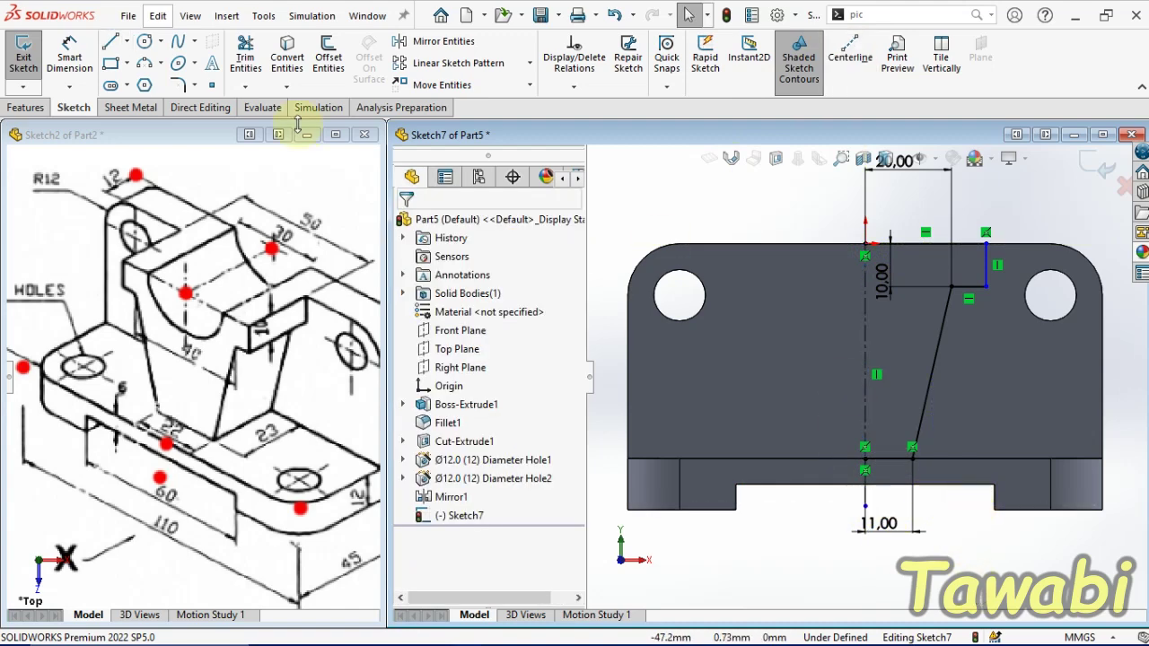
# Mirror all the half outline's lines about the vertical centerline, keeping the originals.
pyautogui.click(444, 42)
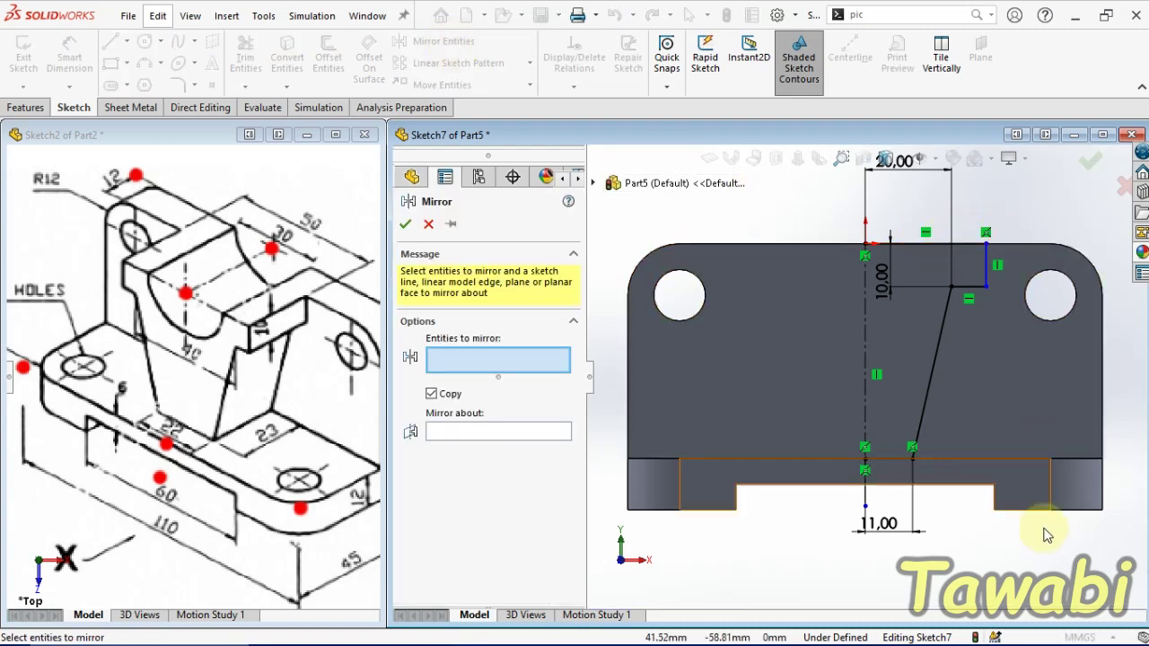
pyautogui.moveTo(1046, 460); pyautogui.dragTo(900, 210)
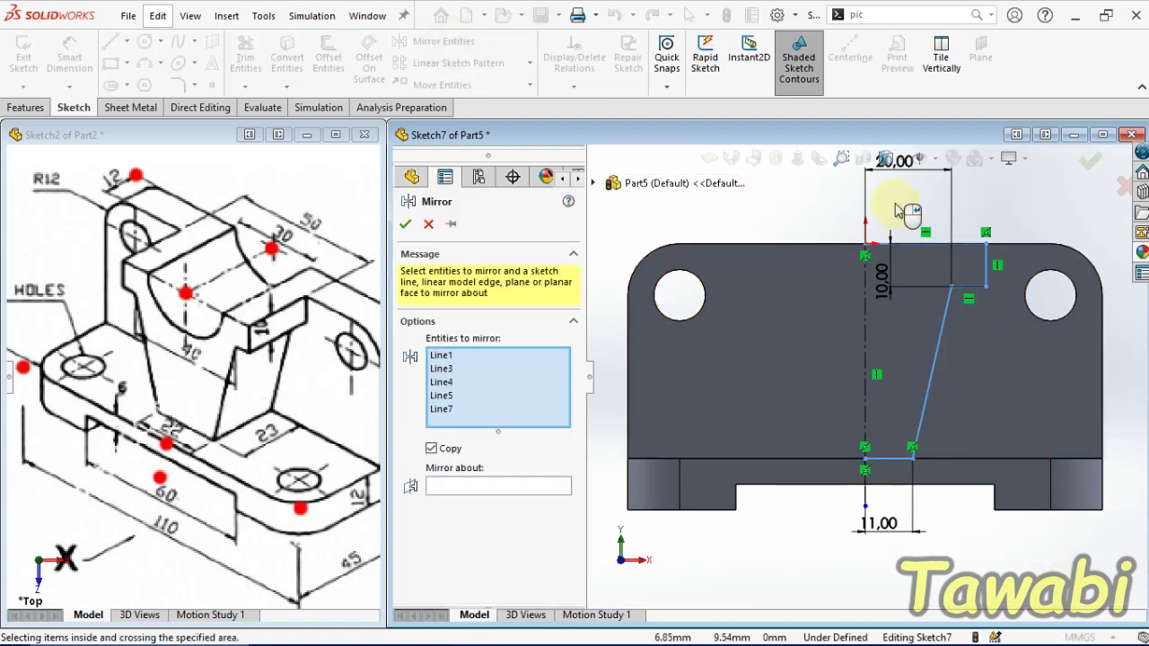
pyautogui.click(508, 486)
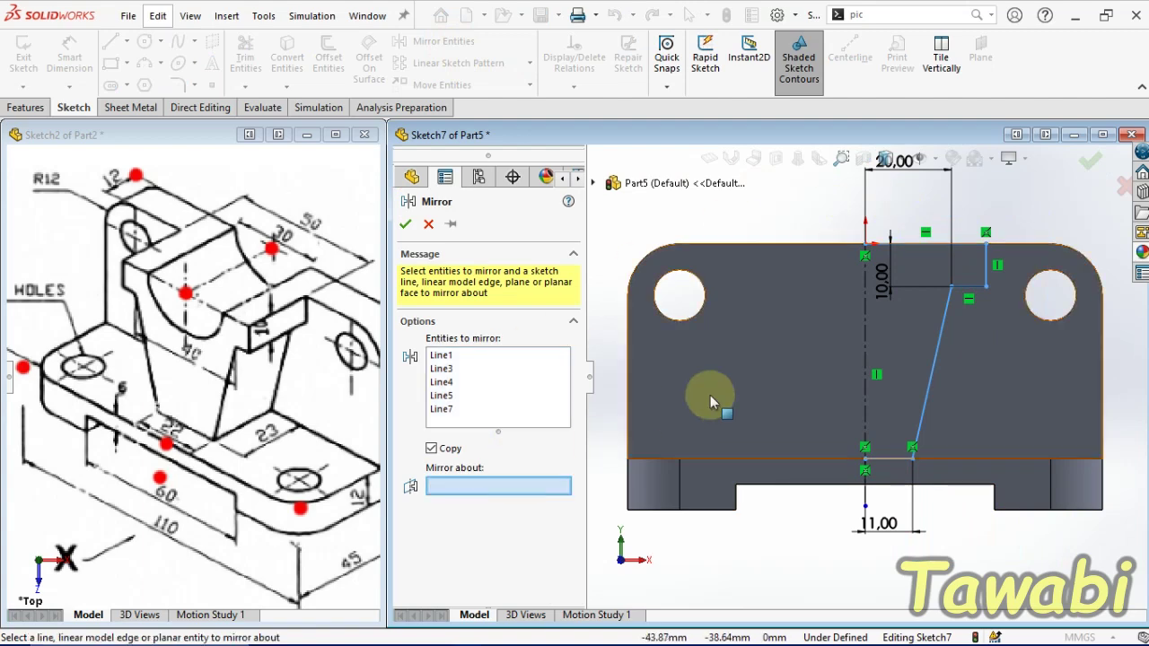
pyautogui.click(863, 348)
pyautogui.rightClick(863, 345)
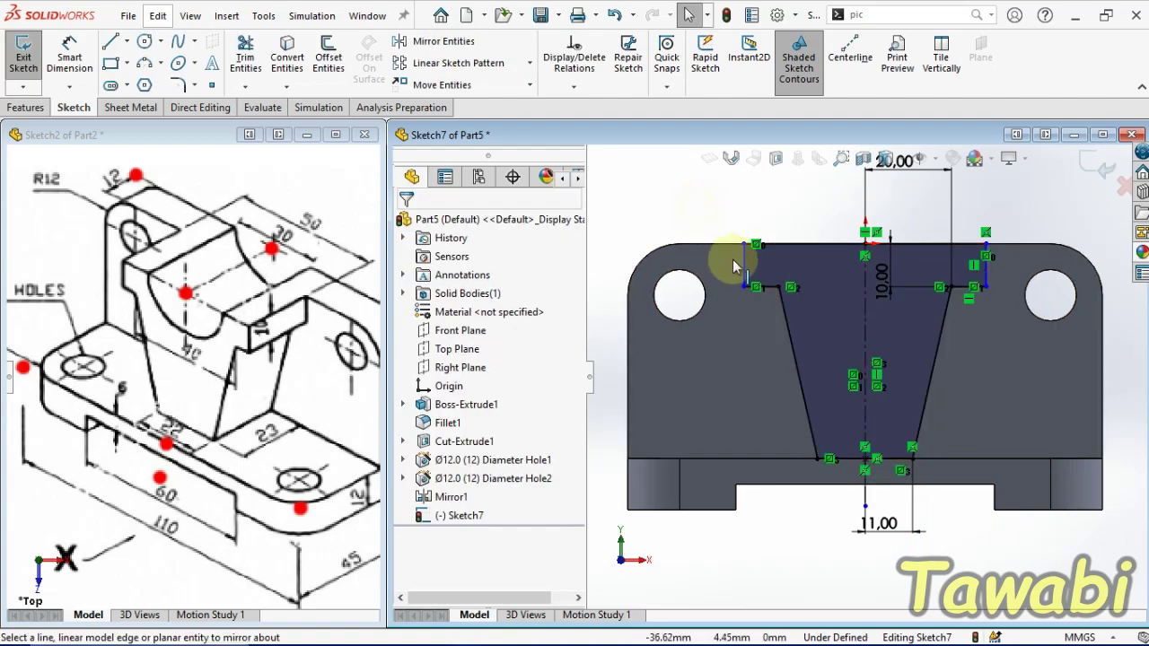
# Extrude the closed support profile as a Blind boss 23 mm deep, merged with the bracket.
pyautogui.hotkey('ctrl', '7')
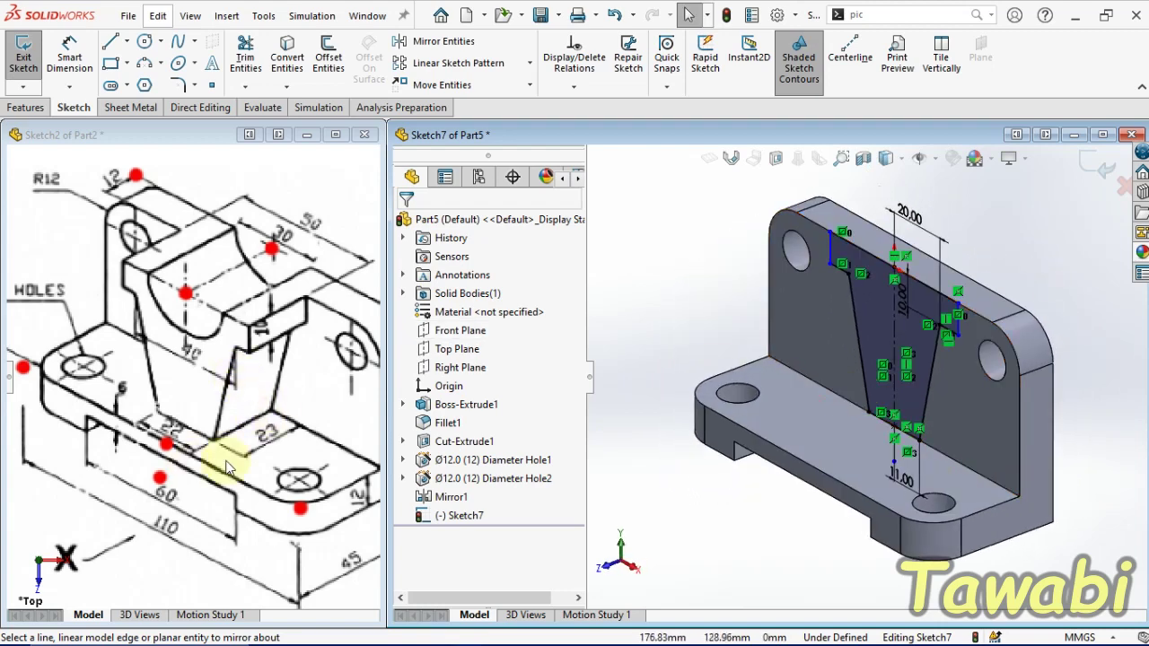
pyautogui.click(25, 107)
pyautogui.click(30, 51)
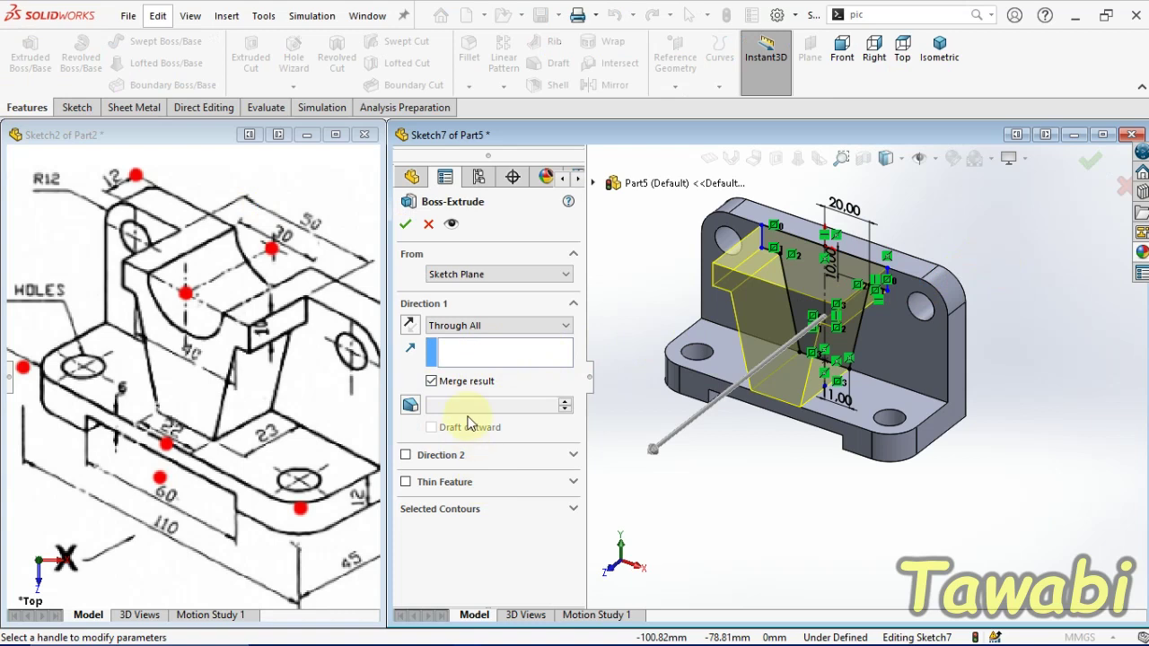
pyautogui.click(502, 326)
pyautogui.click(471, 338)
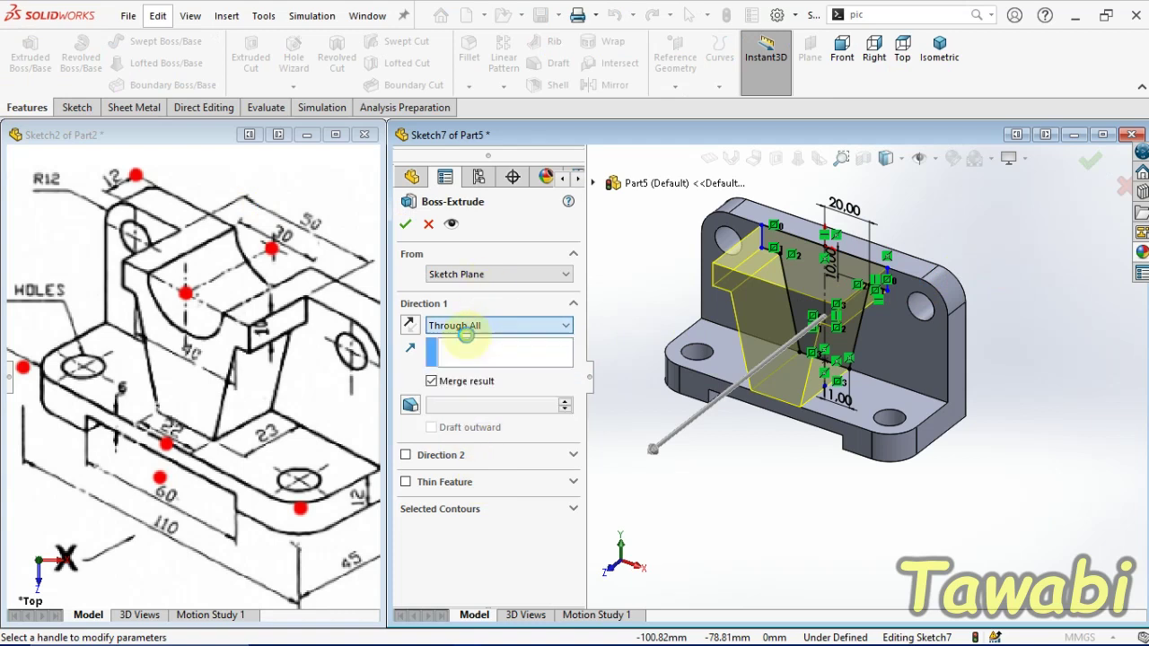
pyautogui.write('23')
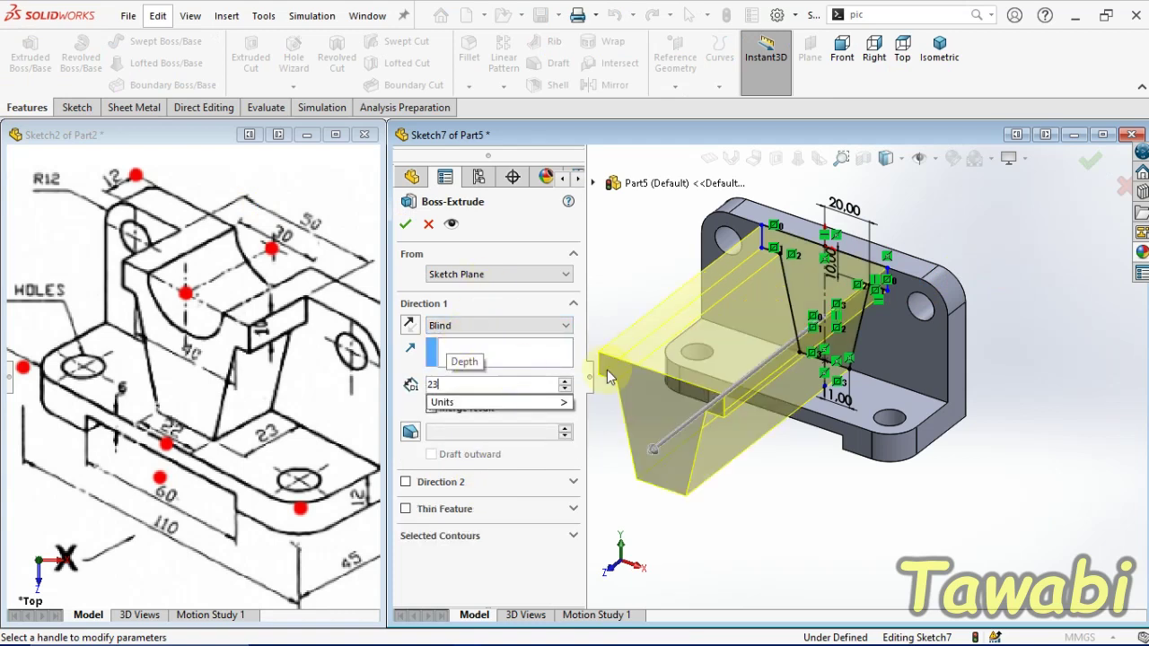
pyautogui.press('Return')
pyautogui.click(404, 223)
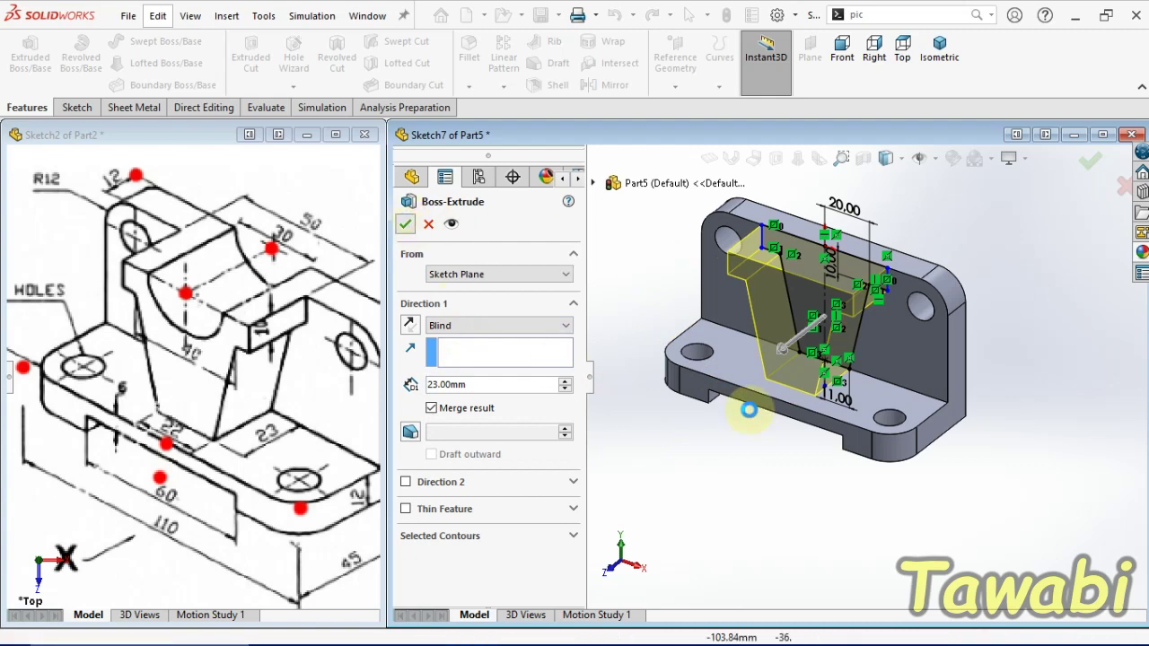
# Check the semicircular recess in the reference drawing and open a new sketch on the support's front face.
pyautogui.scroll(-2, 807, 365)
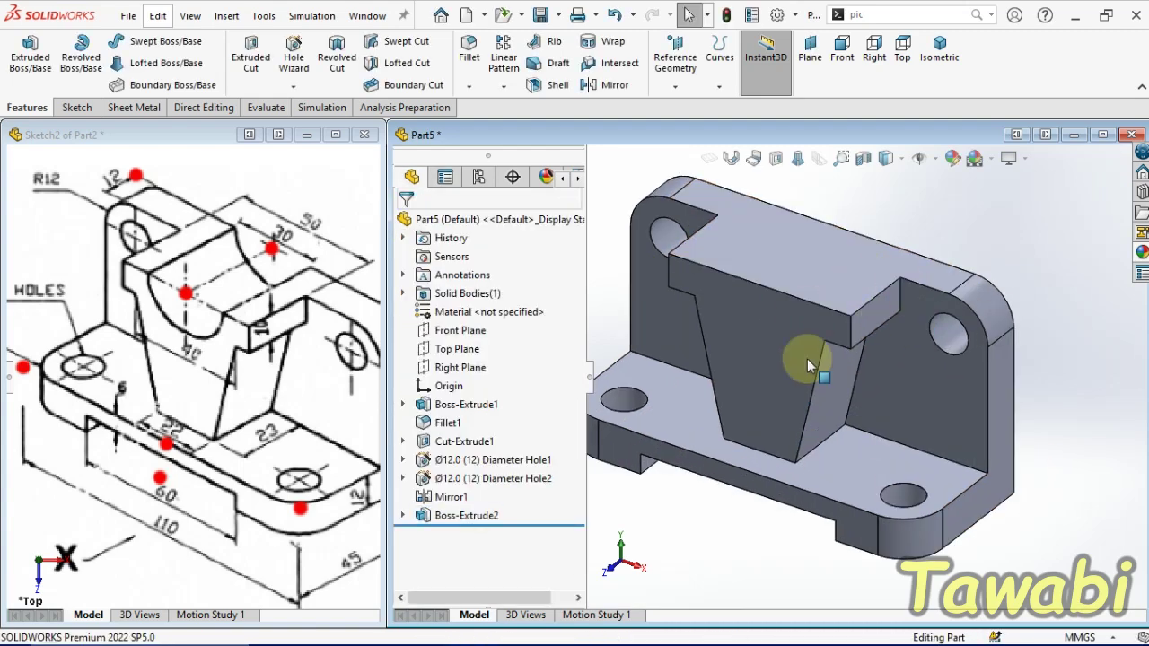
pyautogui.scroll(-2, 185, 377)
pyautogui.scroll(3, 192, 369)
pyautogui.scroll(-2, 200, 386)
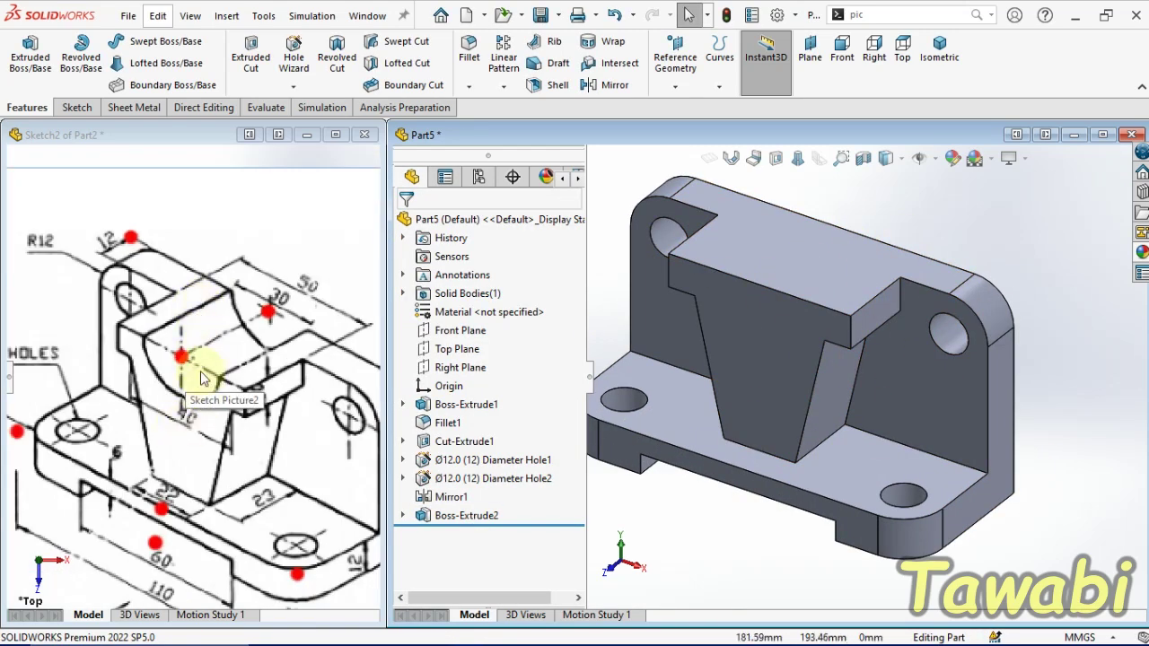
pyautogui.scroll(-2, 201, 405)
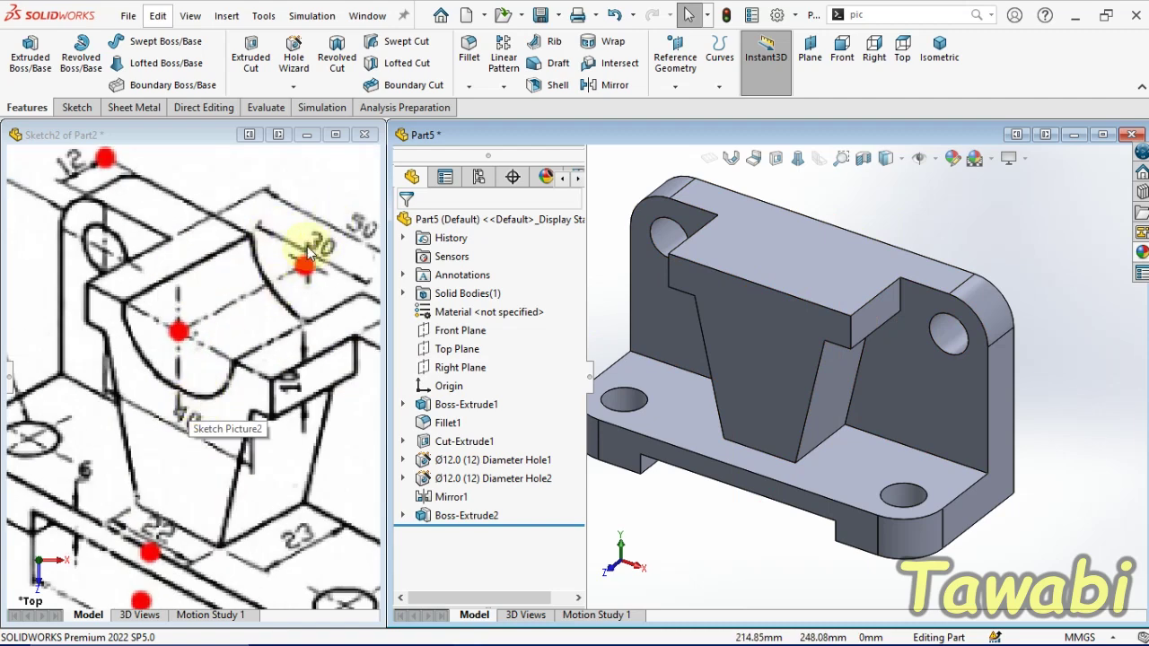
pyautogui.click(764, 308)
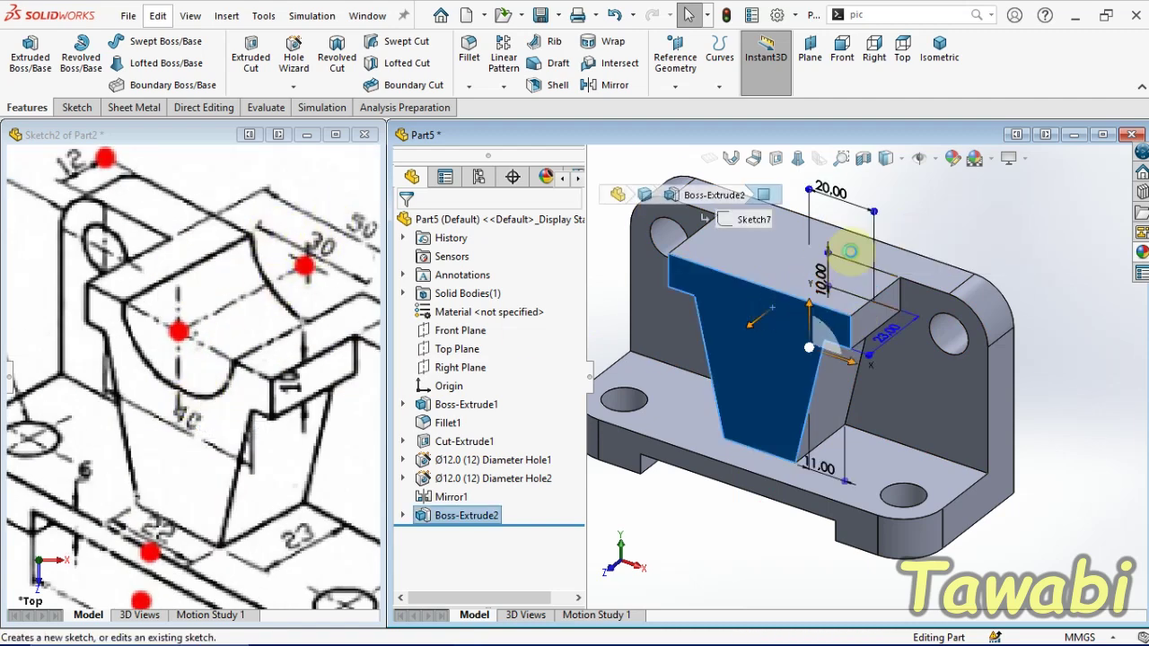
pyautogui.click(849, 251)
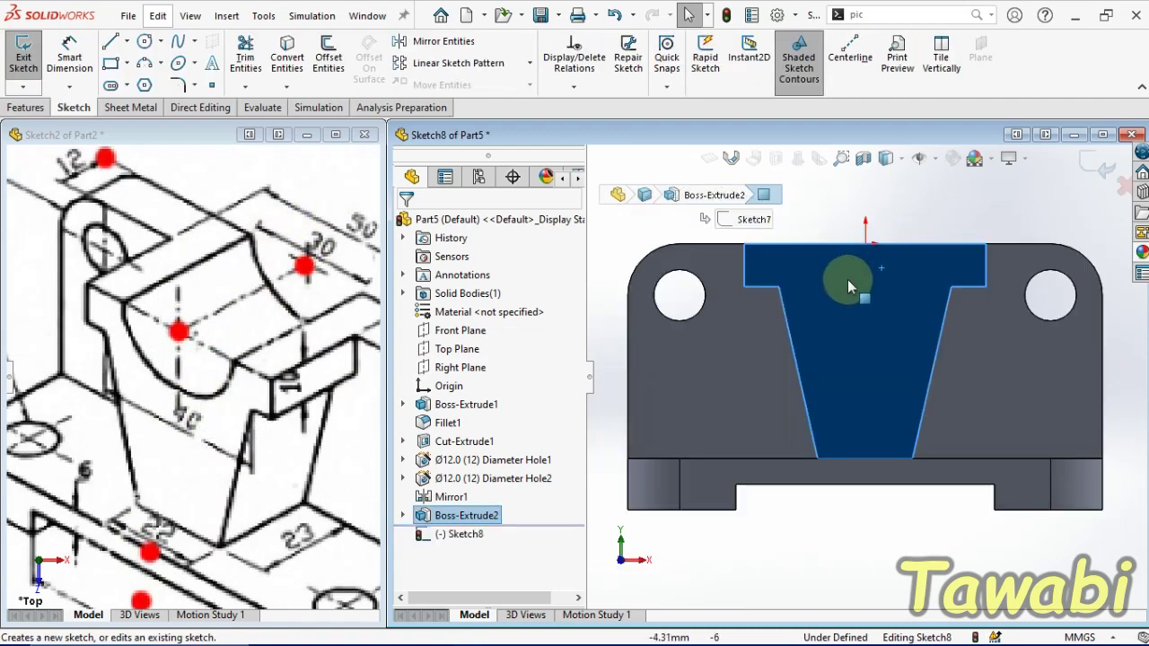
# Draw a 30 mm diameter circle centred on the origin at the support's top edge.
pyautogui.click(146, 42)
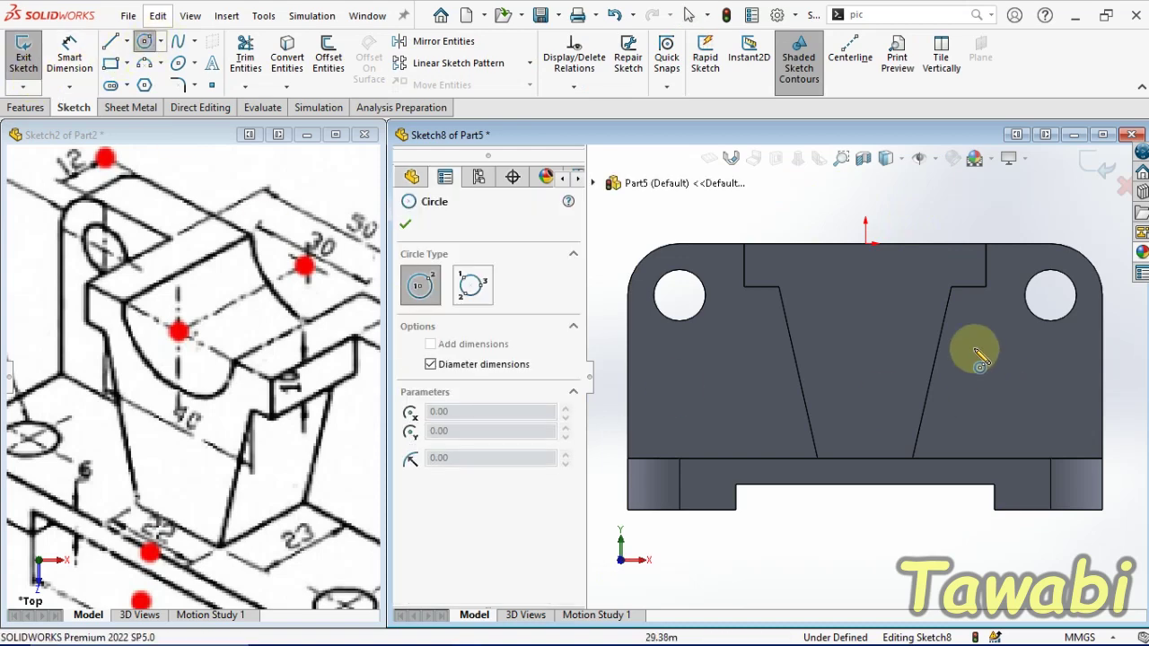
pyautogui.click(866, 242)
pyautogui.write('30')
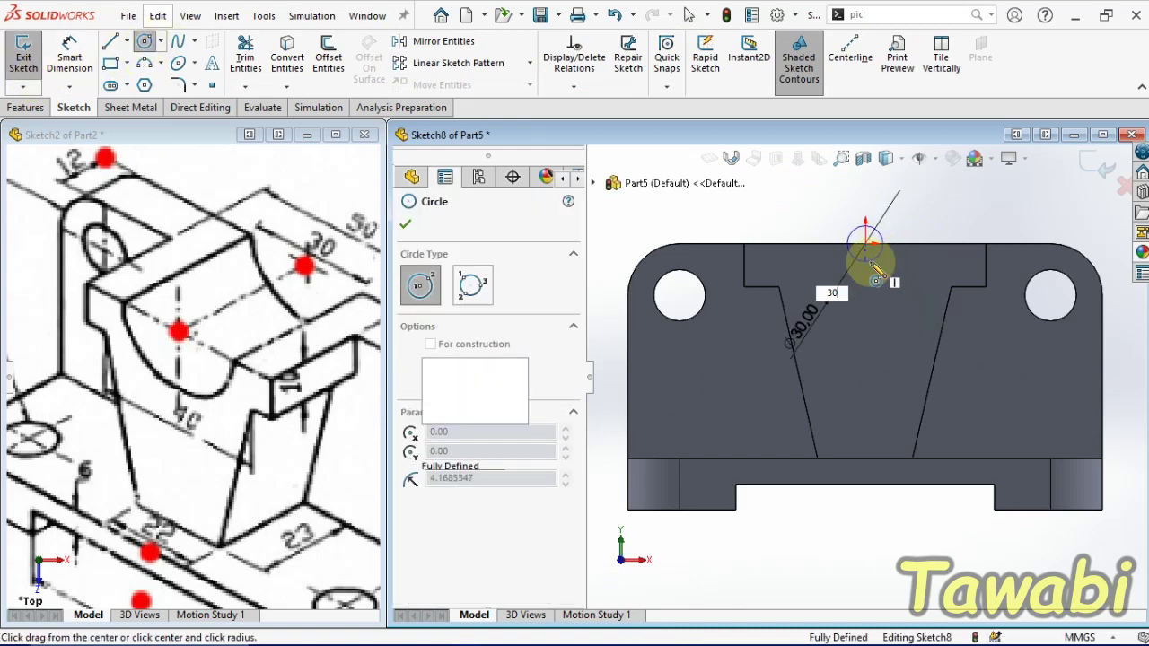
pyautogui.press('Return')
pyautogui.press('Escape')
# Extrude-cut the 30 mm circle Through All to form the semicircular recess across the support and back wall.
pyautogui.scroll(3, 865, 380)
pyautogui.moveTo(908, 352); pyautogui.dragTo(871, 341, button='middle')
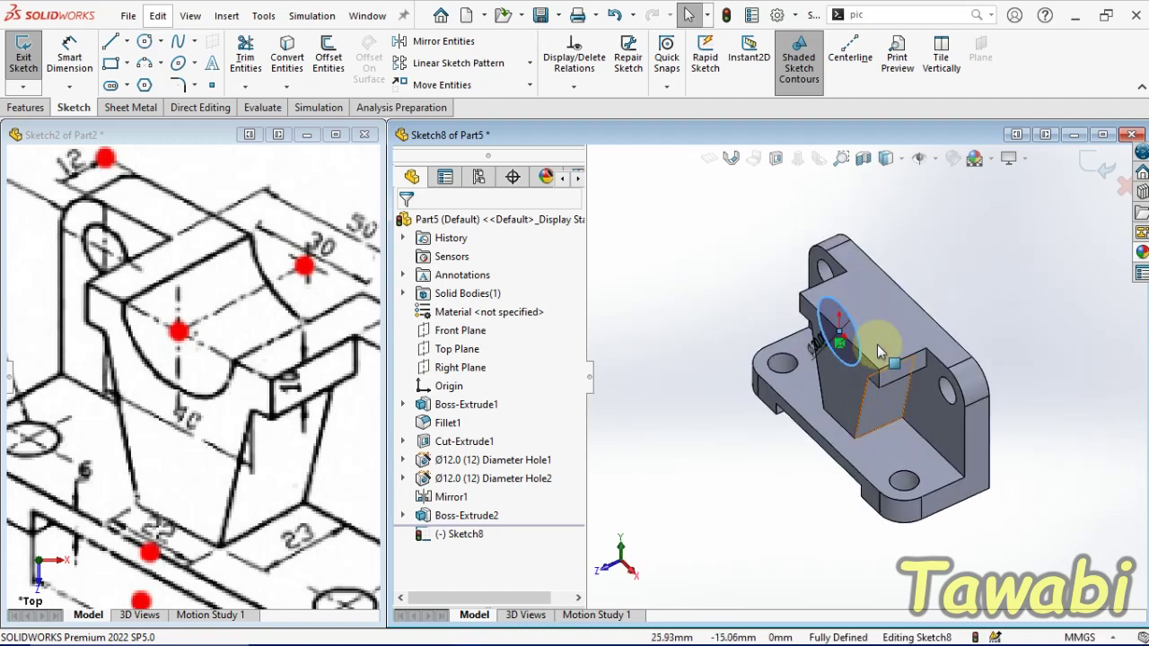
pyautogui.click(27, 108)
pyautogui.click(258, 63)
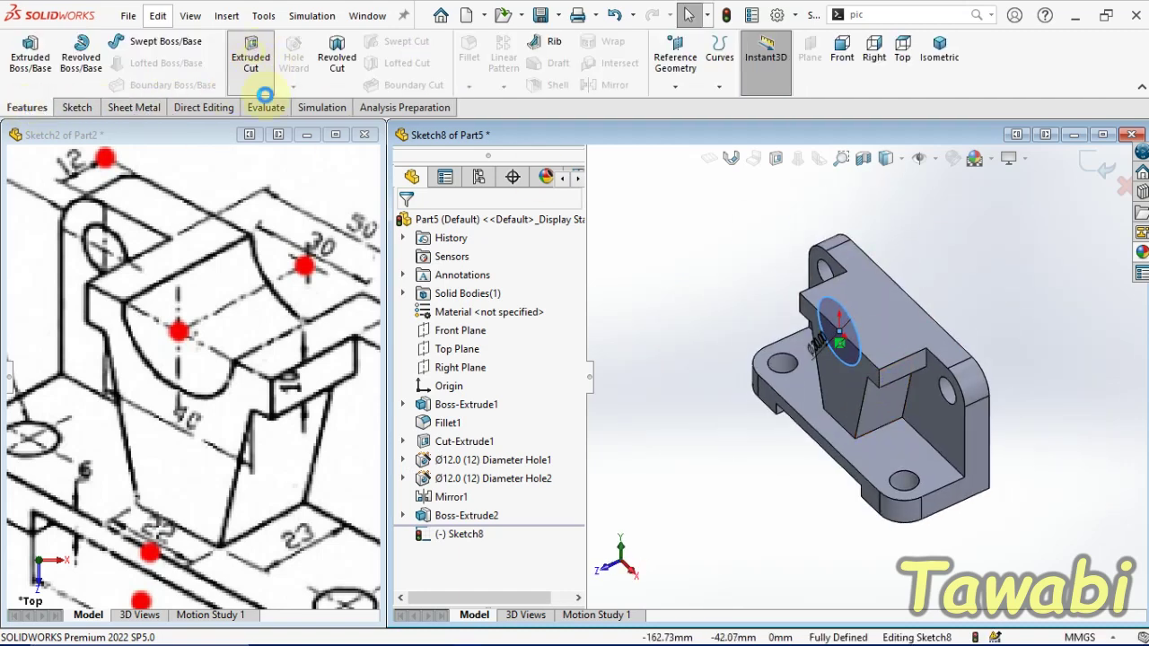
pyautogui.moveTo(981, 296); pyautogui.dragTo(590, 314, button='middle')
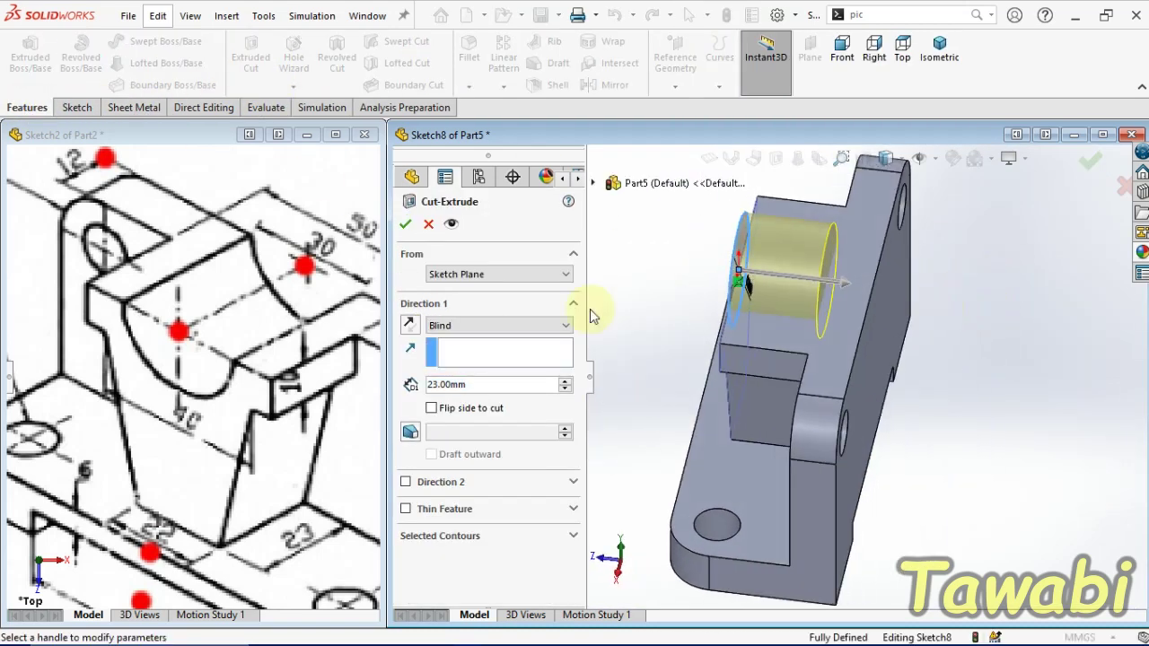
pyautogui.click(468, 326)
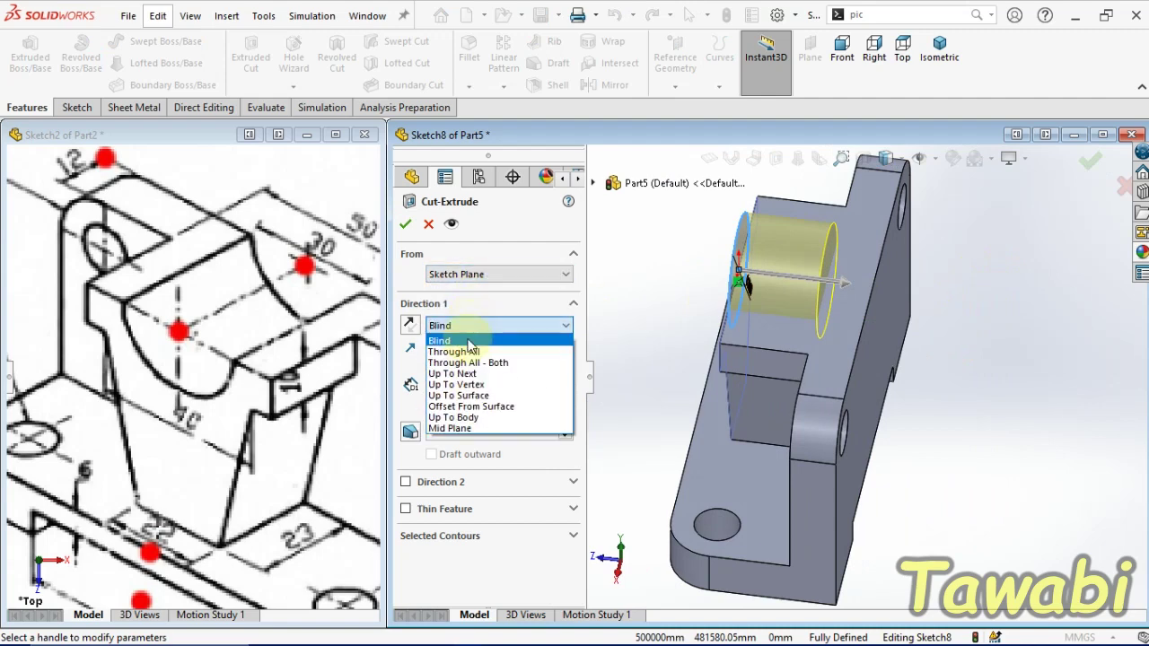
pyautogui.click(471, 353)
pyautogui.click(406, 224)
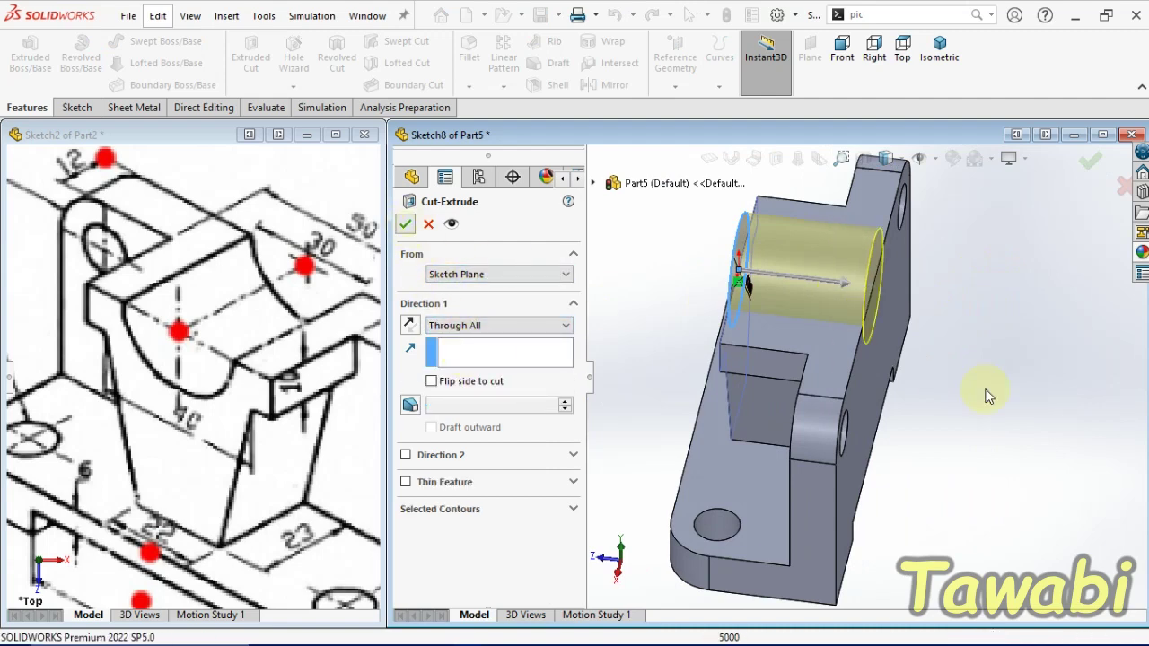
pyautogui.moveTo(982, 390); pyautogui.dragTo(1026, 370, button='middle')
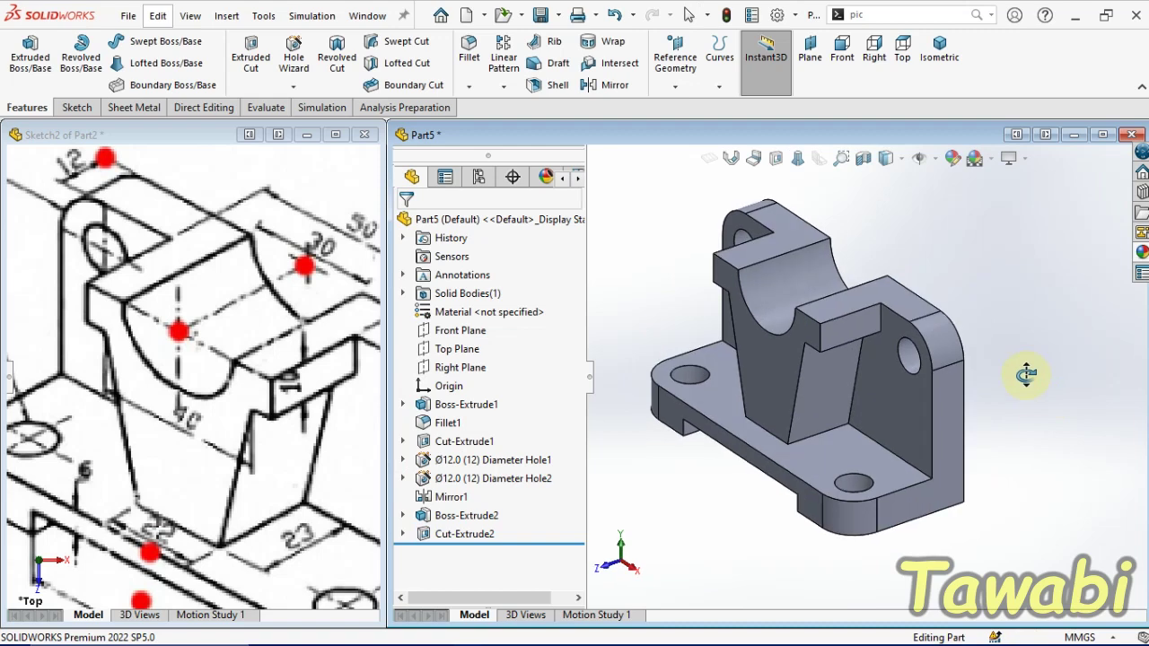
# Maximize the bracket's part window and apply a cyan colour from the standard swatches to the whole part.
pyautogui.scroll(3, 254, 385)
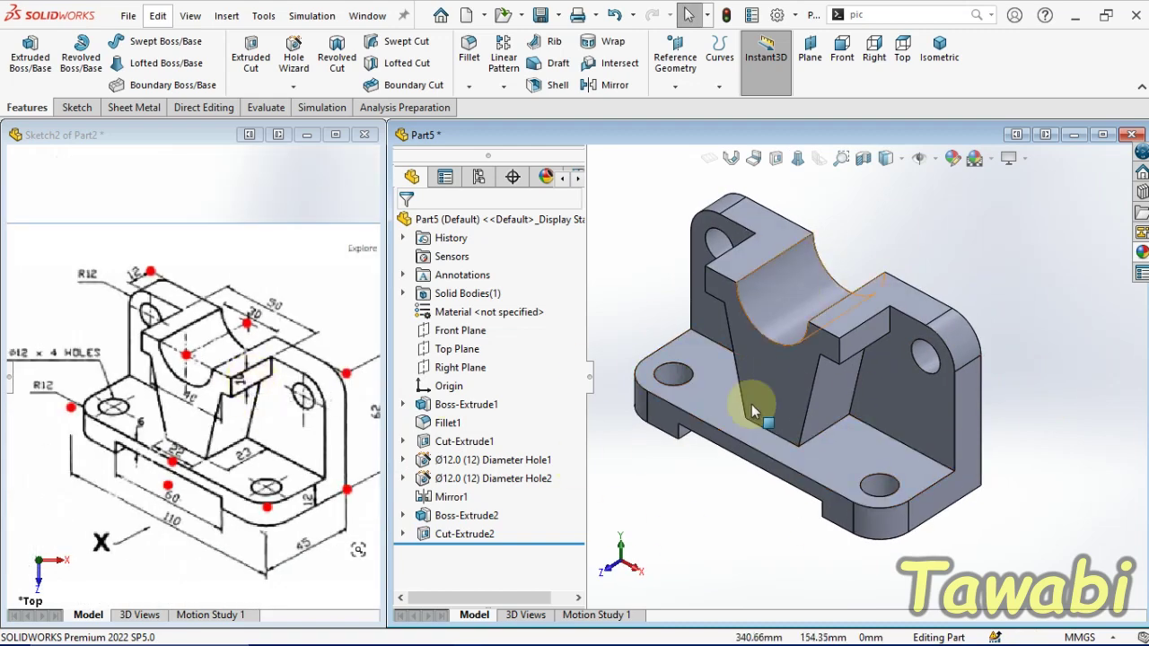
pyautogui.click(1103, 135)
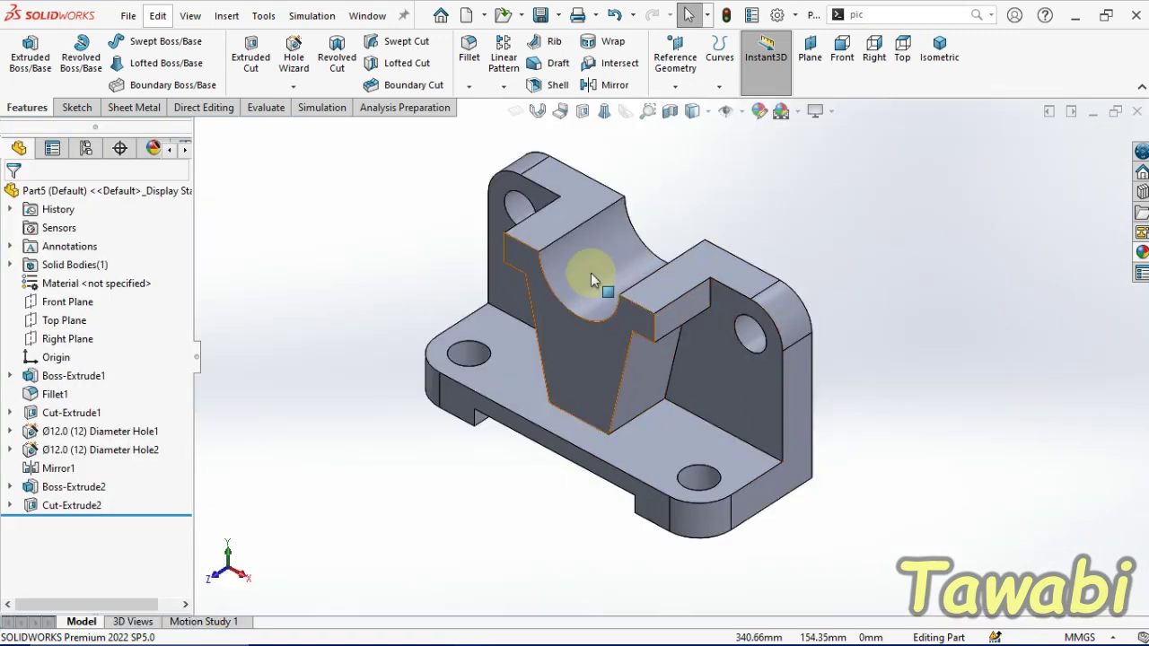
pyautogui.click(760, 110)
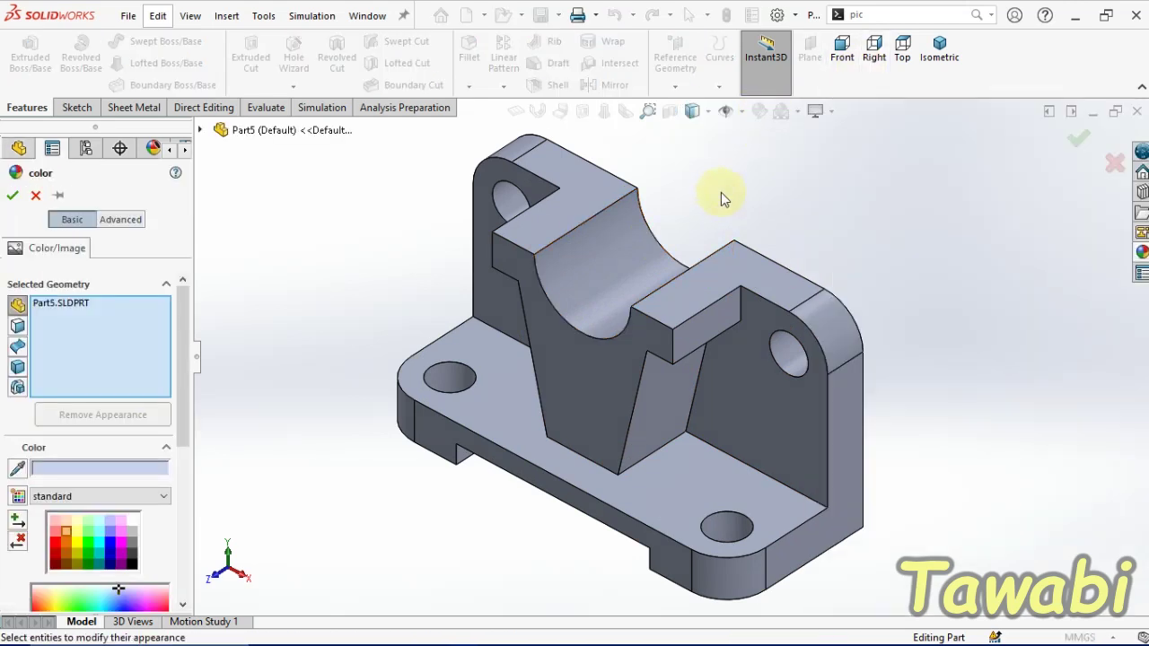
pyautogui.click(100, 543)
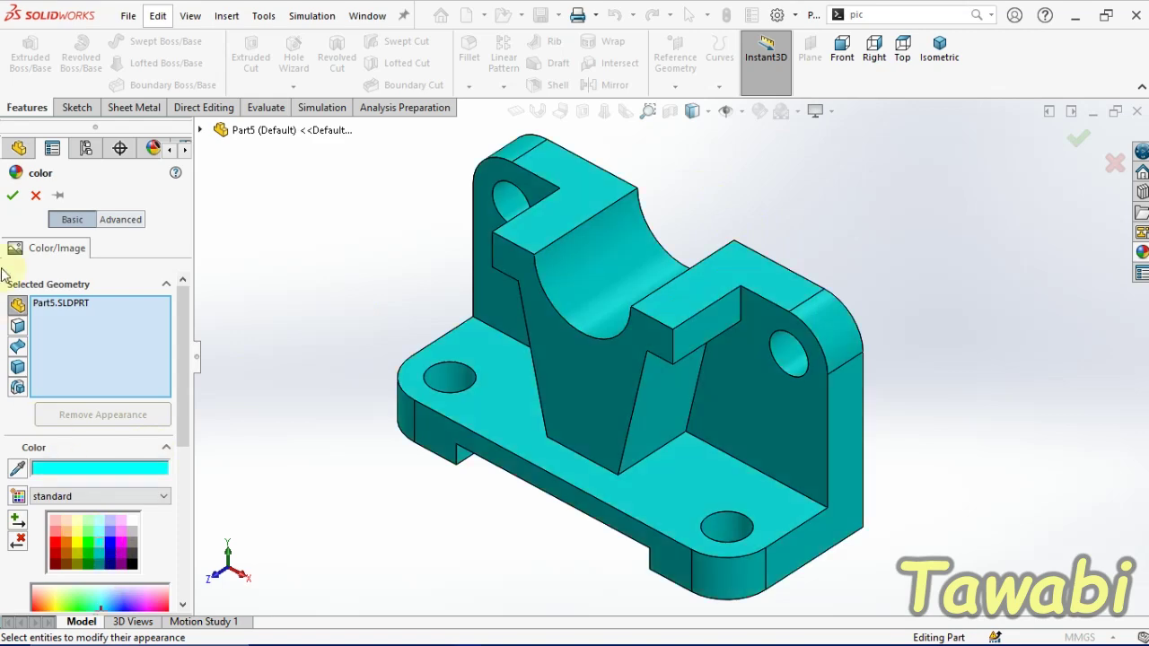
pyautogui.click(12, 196)
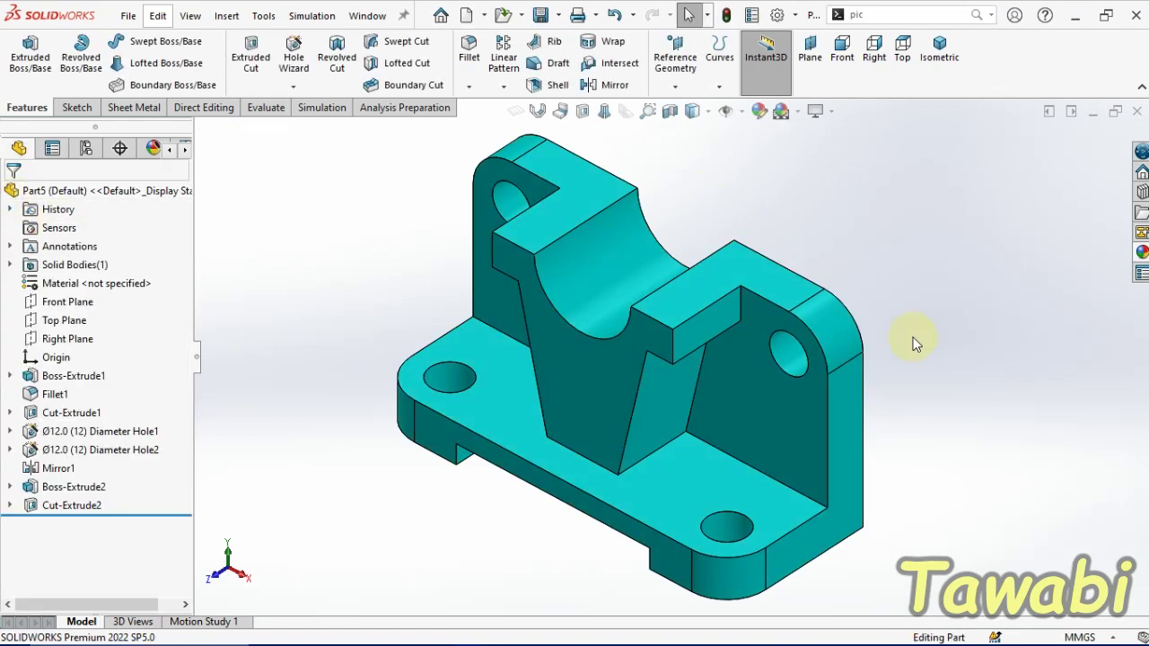
# Colour the inner faces of all four 12 mm holes light grey from the standard swatches.
pyautogui.click(725, 531)
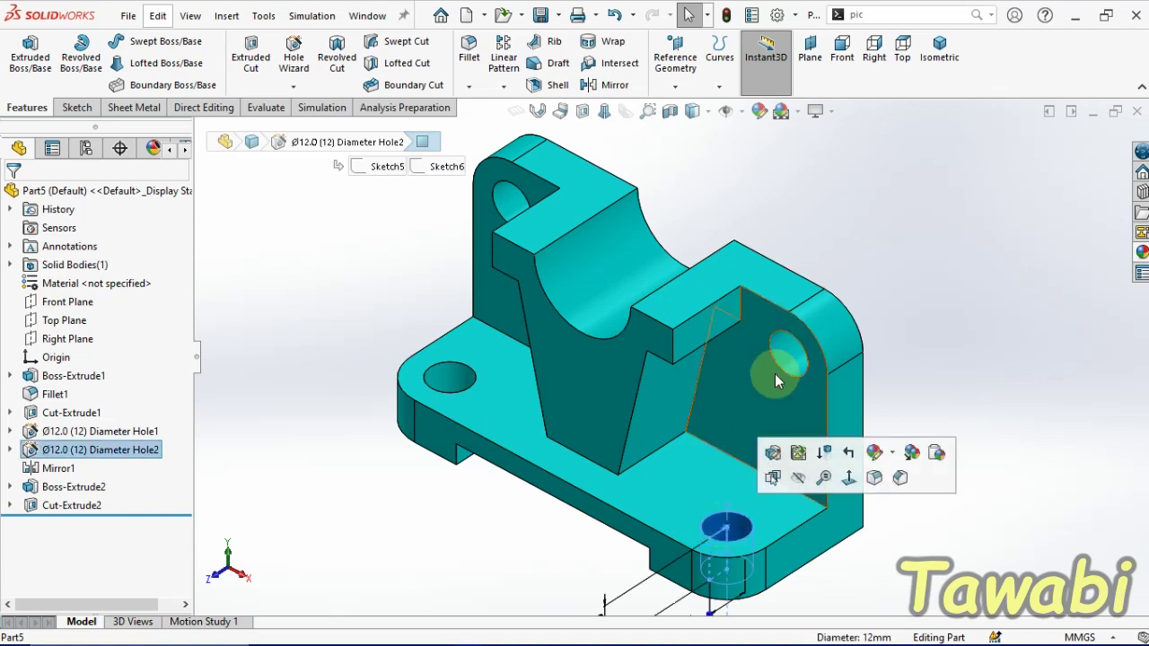
pyautogui.keyDown('ctrl'); pyautogui.click(777, 353); pyautogui.keyUp('ctrl')
pyautogui.keyDown('ctrl'); pyautogui.click(450, 381); pyautogui.keyUp('ctrl')
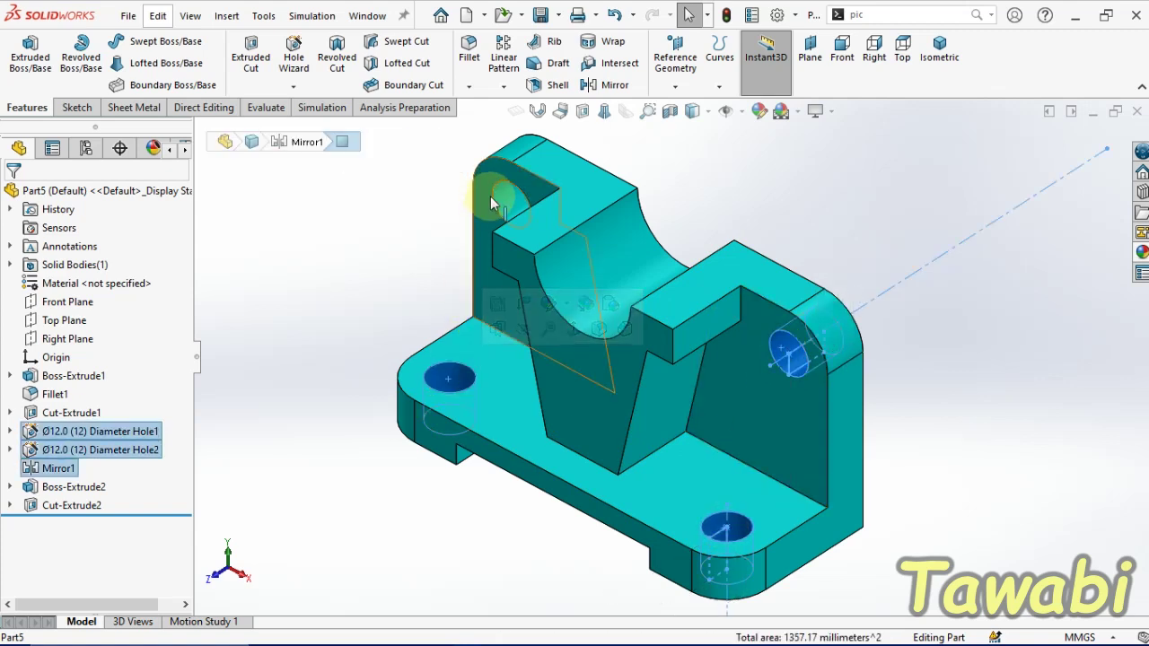
pyautogui.keyDown('ctrl'); pyautogui.click(504, 199); pyautogui.keyUp('ctrl')
pyautogui.click(763, 111)
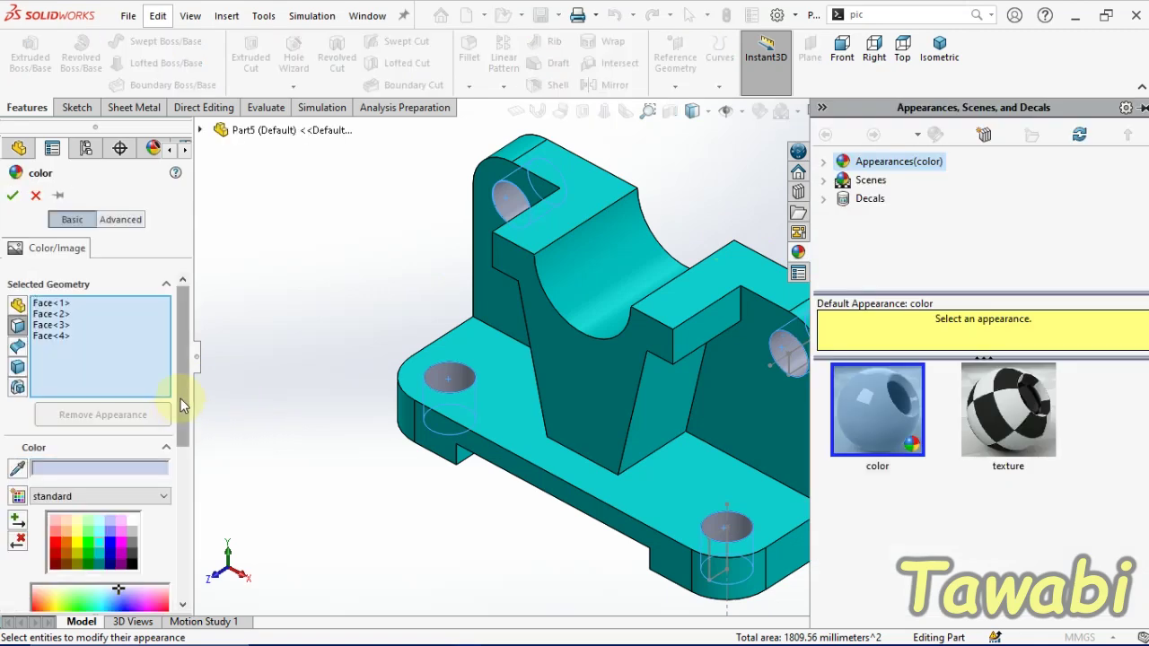
pyautogui.moveTo(180, 399); pyautogui.dragTo(178, 440)
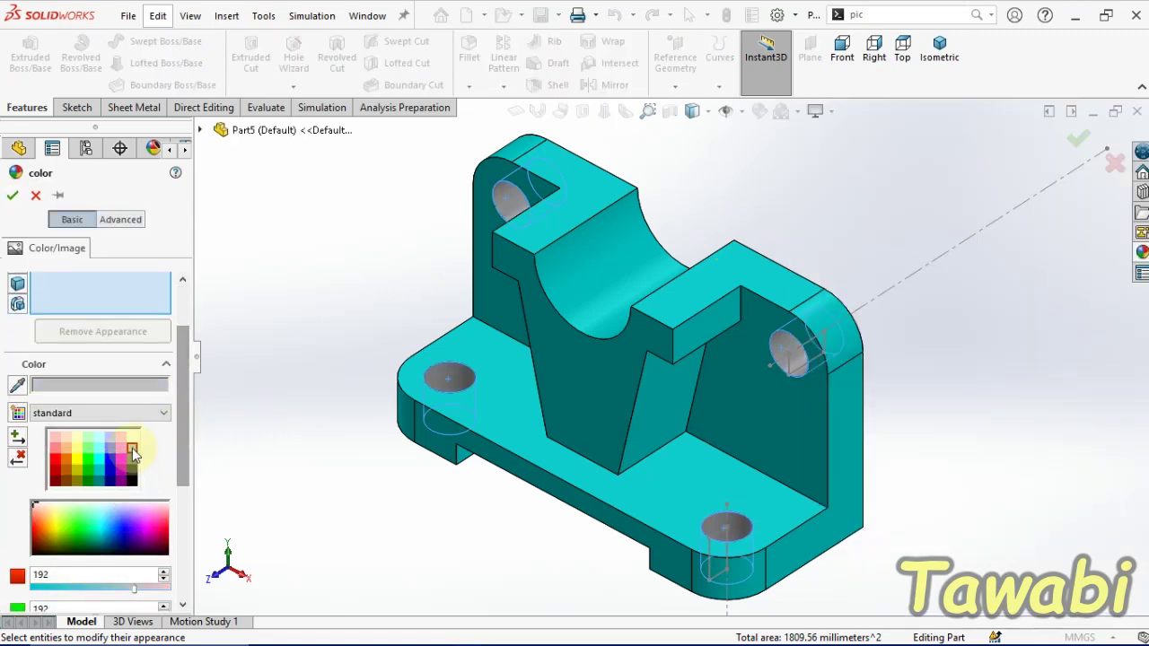
pyautogui.click(13, 196)
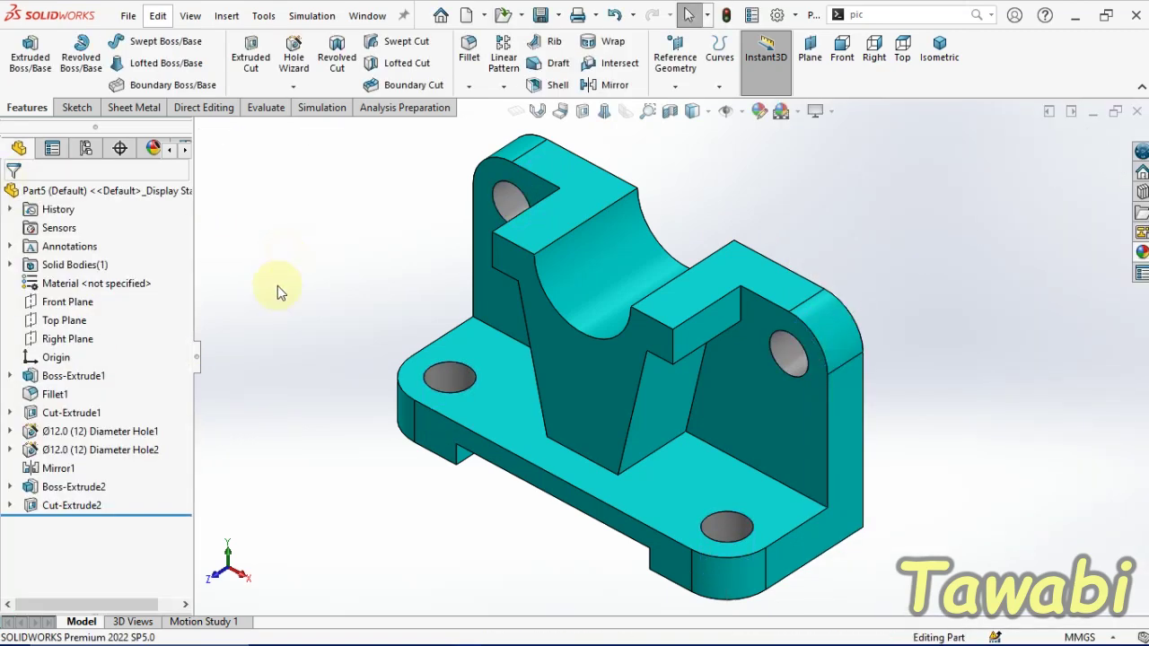